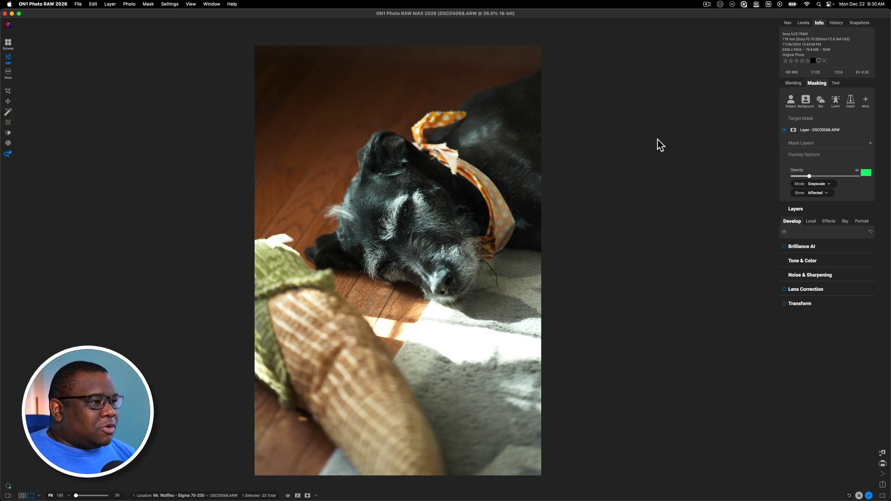
# - Drag Saturation to -100 in Tone & Color to make the dog photo grayscale
pyautogui.click(802, 262)
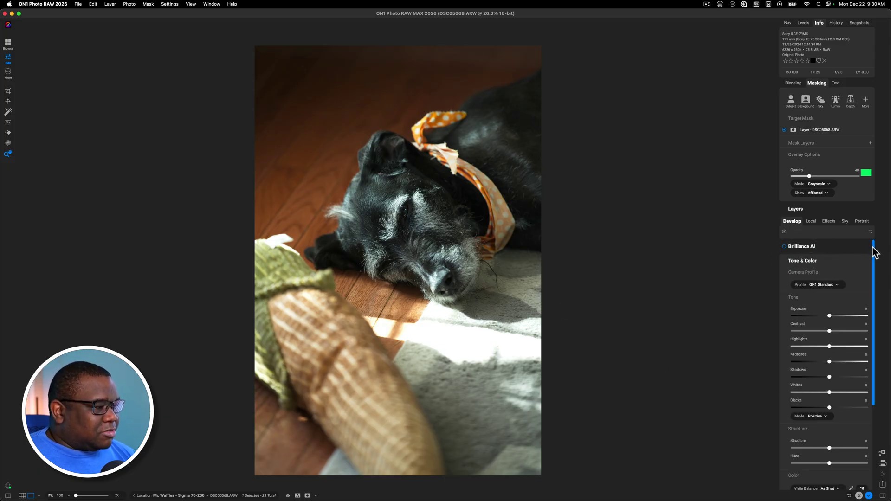
pyautogui.moveTo(873, 251); pyautogui.dragTo(874, 349)
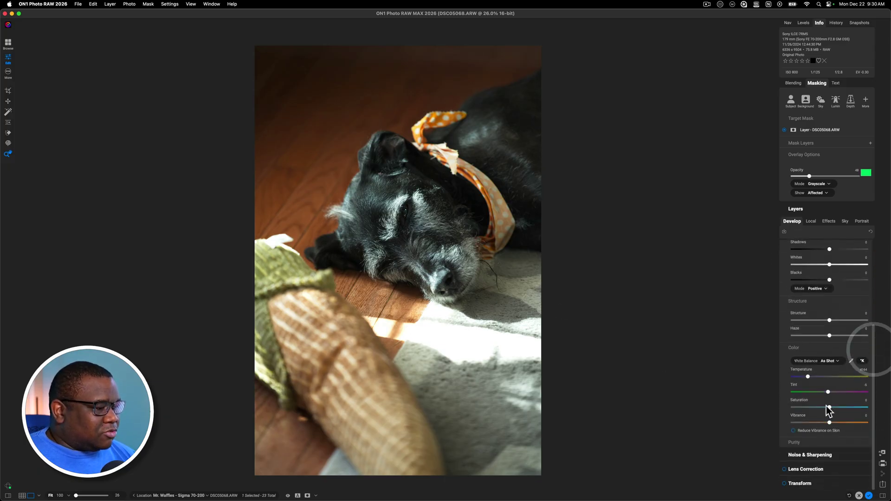
pyautogui.moveTo(830, 407); pyautogui.dragTo(791, 408)
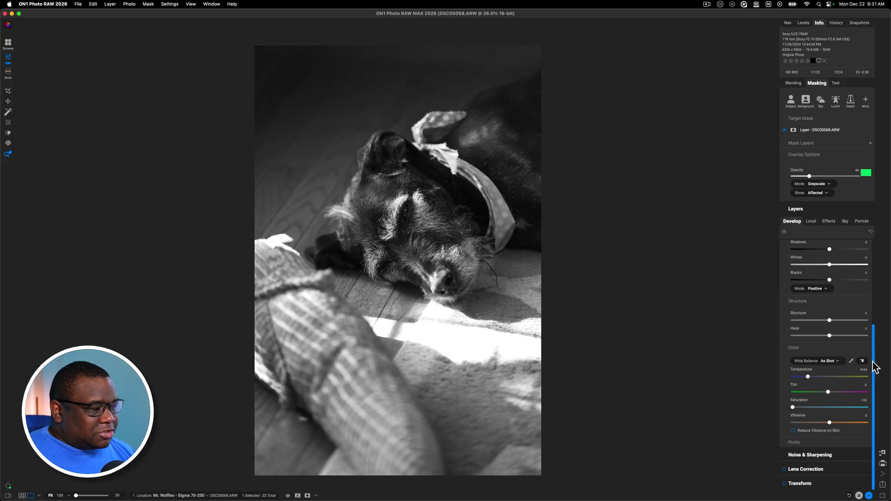
pyautogui.moveTo(876, 367); pyautogui.dragTo(863, 280)
# - Bring the Exposure and tone sliders back into view at the top of Tone & Color
pyautogui.click(863, 280)
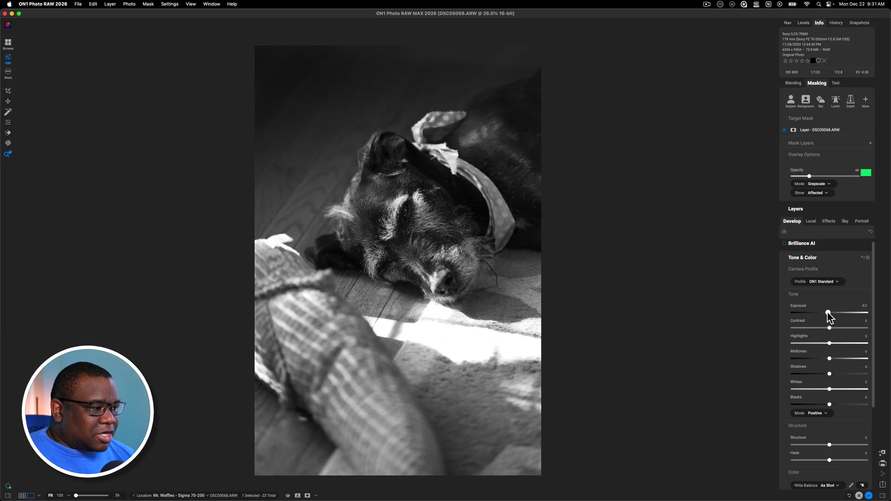
# - Set Exposure to -0.25 and show the highlight clipping warning
pyautogui.click(827, 313)
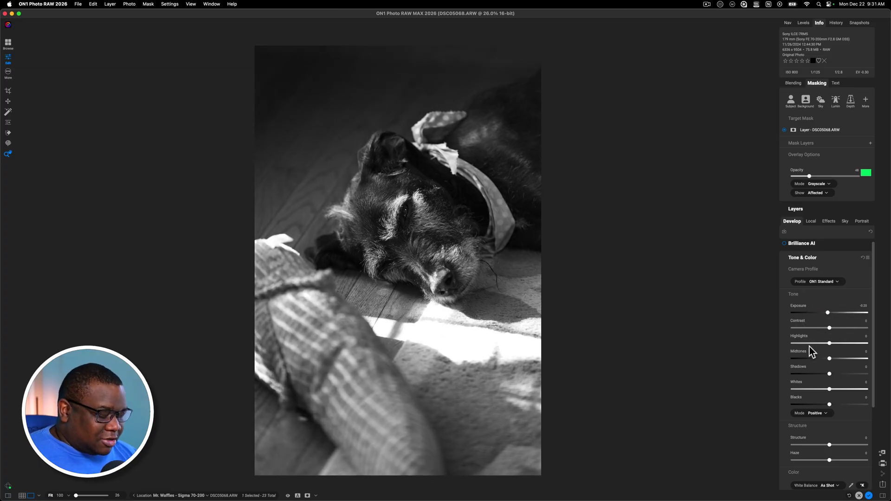
pyautogui.press('j')
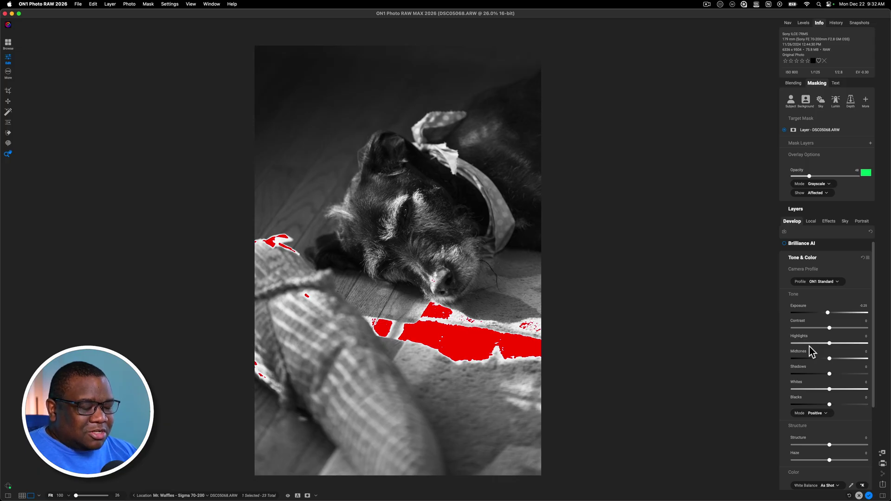
pyautogui.press('j')
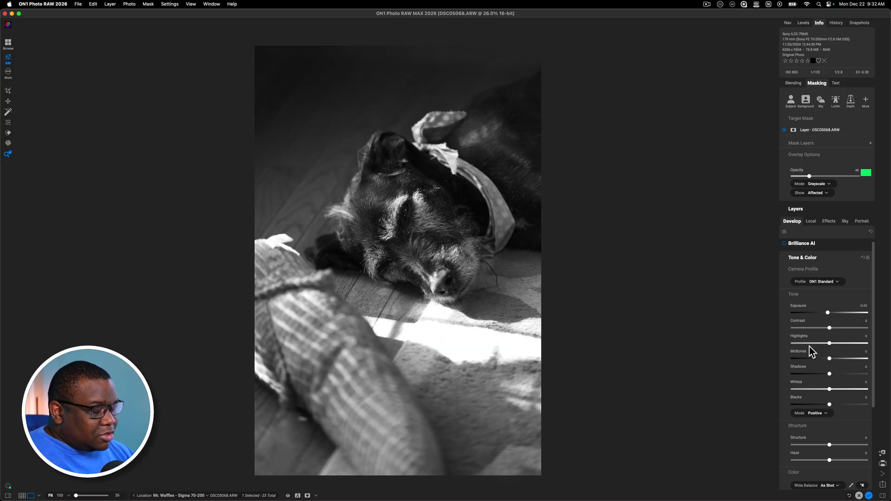
pyautogui.press('j')
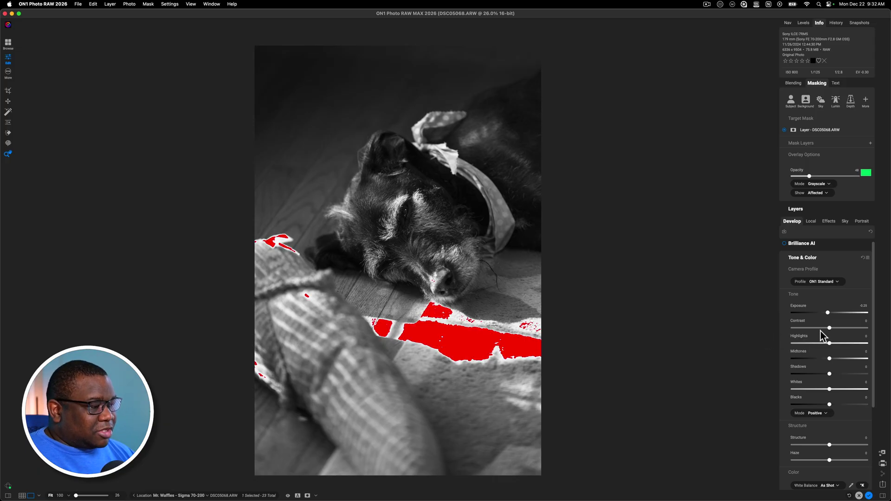
# - Pull Highlights down to about -42 to tame the clipped sunlit floor
pyautogui.moveTo(829, 343); pyautogui.dragTo(818, 344)
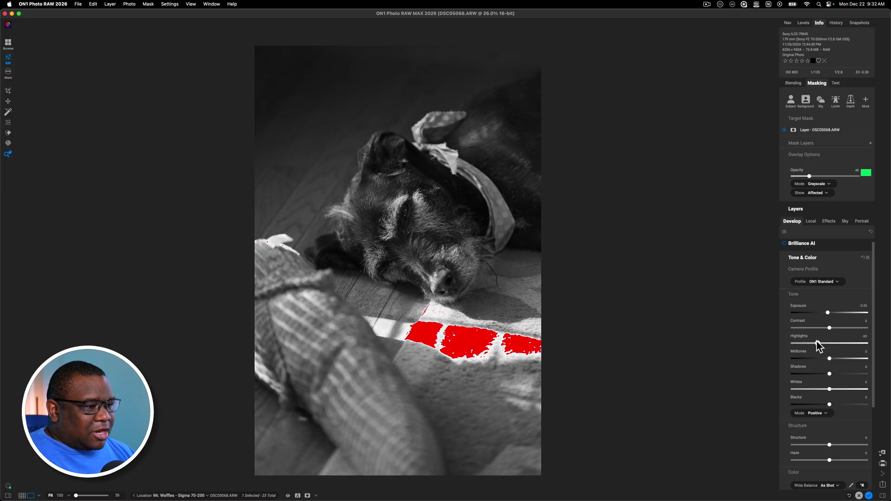
pyautogui.moveTo(817, 341); pyautogui.dragTo(820, 342)
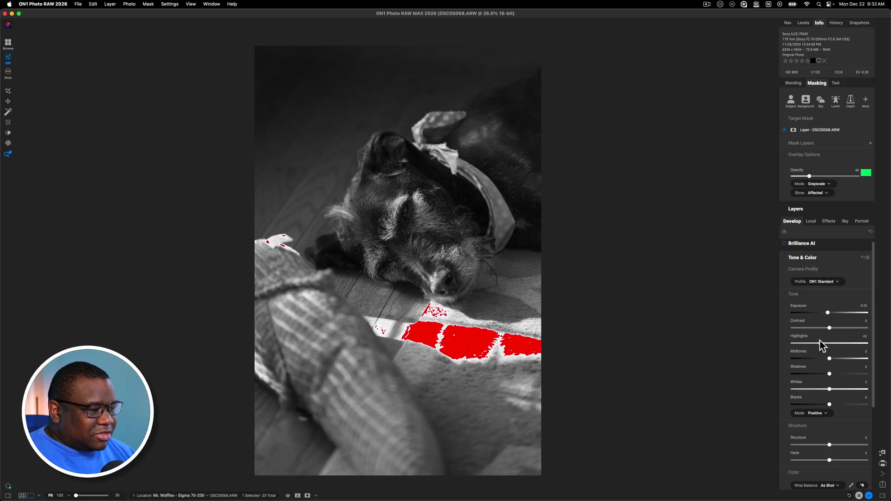
pyautogui.click(819, 343)
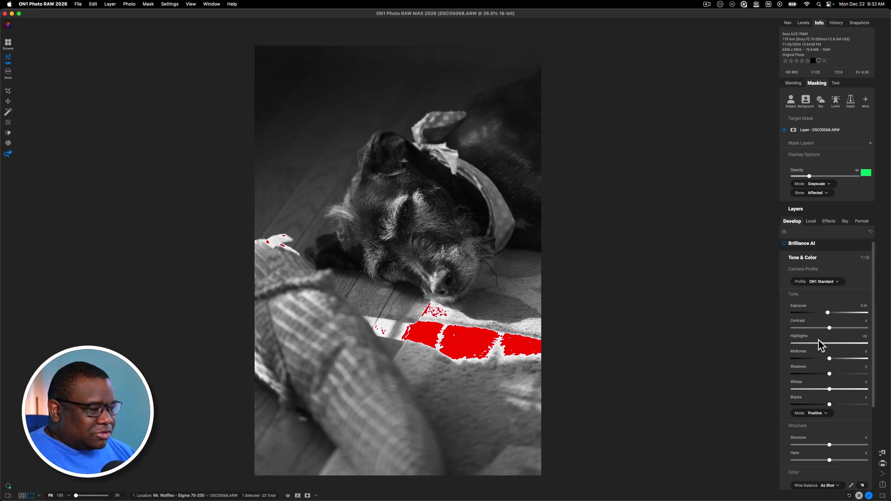
pyautogui.moveTo(820, 343)
pyautogui.mouseDown()
pyautogui.moveTo(831, 348)
pyautogui.moveTo(814, 344)
pyautogui.mouseUp()
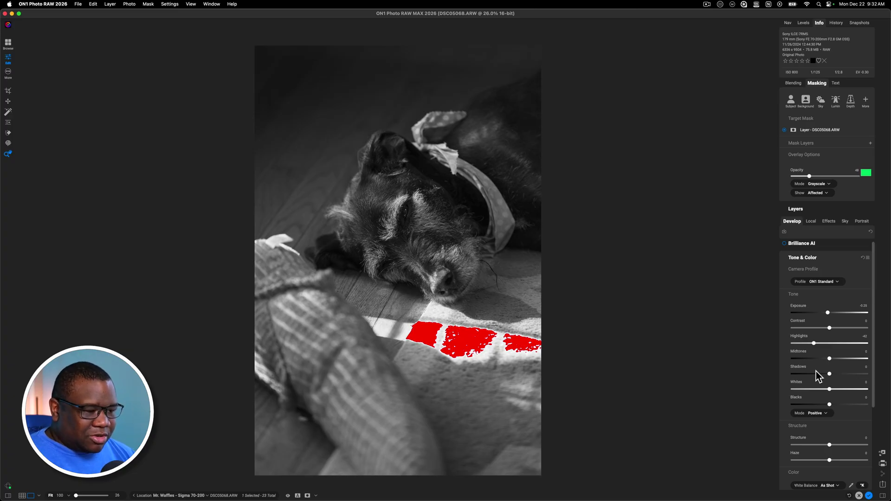
# - Deepen Blacks to -4 and try a darker Midtones setting
pyautogui.click(829, 405)
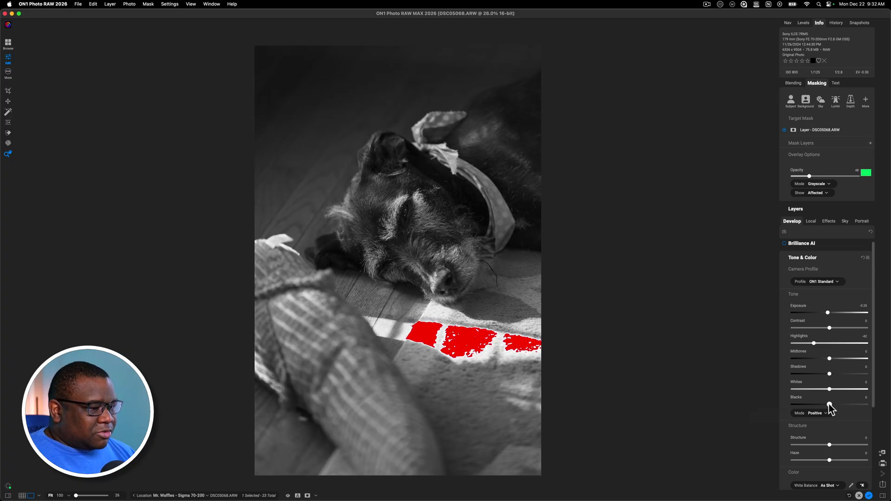
pyautogui.moveTo(829, 404); pyautogui.dragTo(828, 403)
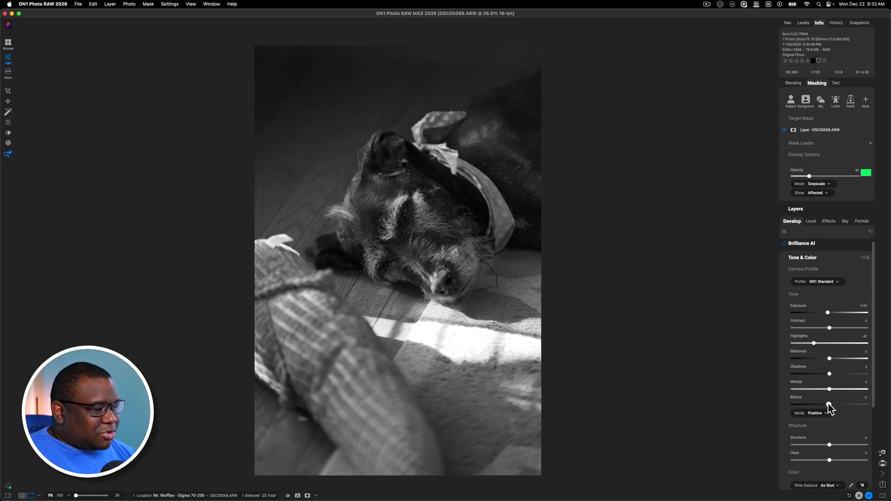
pyautogui.moveTo(835, 378)
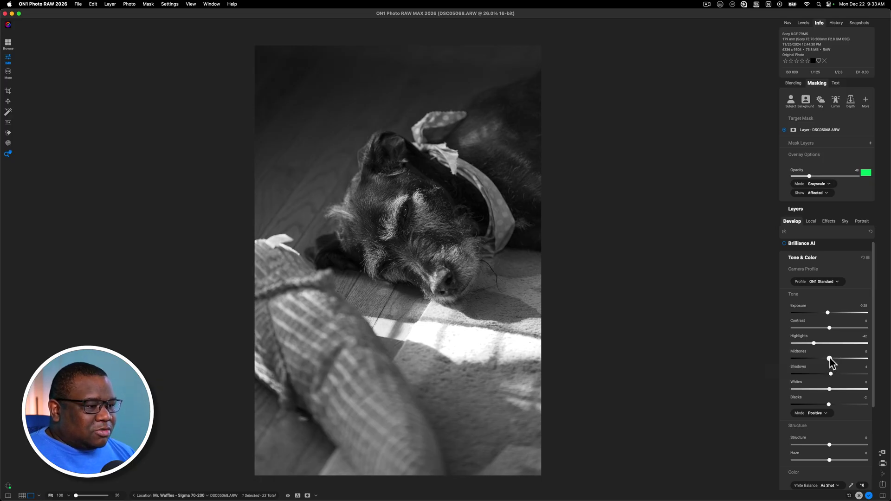
pyautogui.moveTo(829, 357)
pyautogui.mouseDown()
pyautogui.moveTo(819, 358)
pyautogui.moveTo(841, 358)
pyautogui.moveTo(826, 358)
pyautogui.mouseUp()
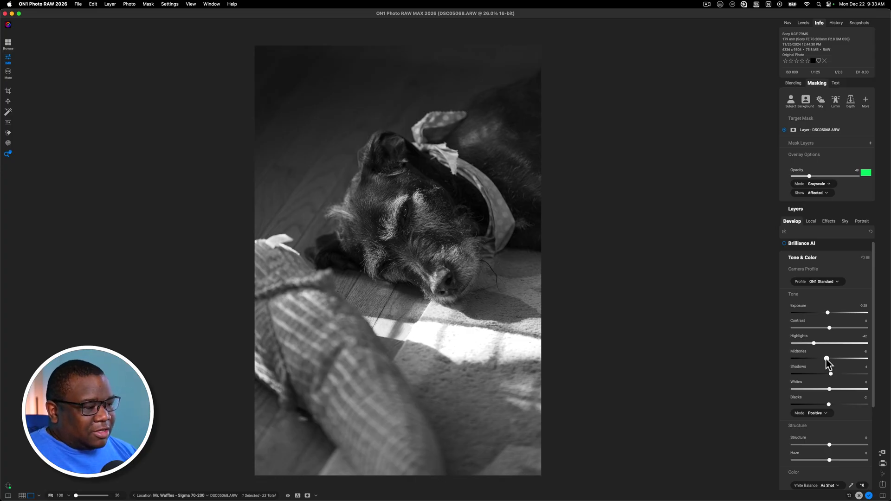
# - Push Contrast up to 29, then ease it back down to 17
pyautogui.click(829, 328)
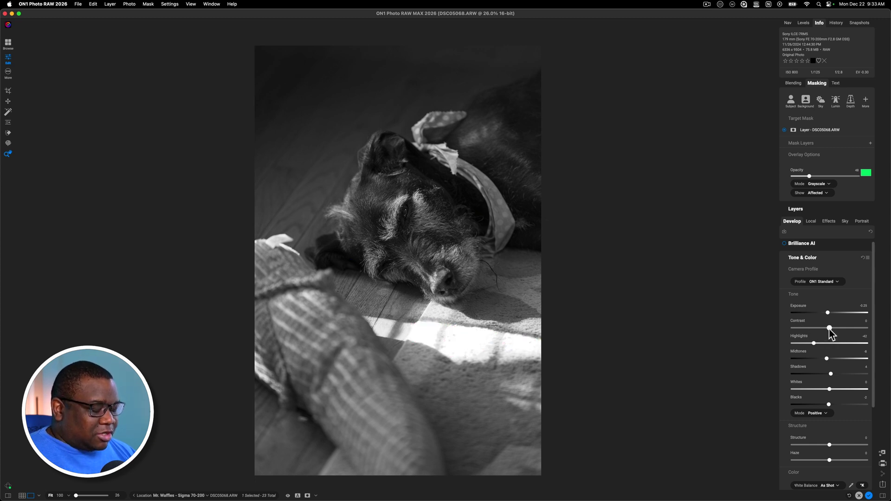
pyautogui.click(829, 329)
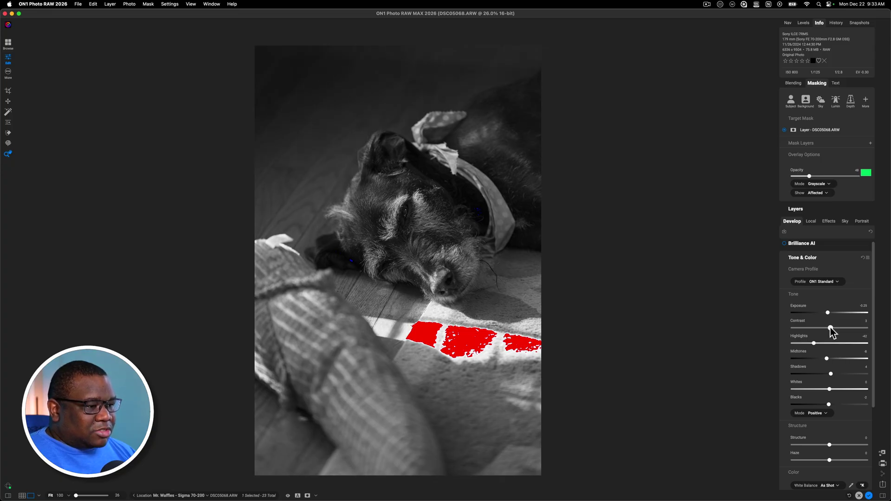
pyautogui.moveTo(830, 328); pyautogui.dragTo(840, 328)
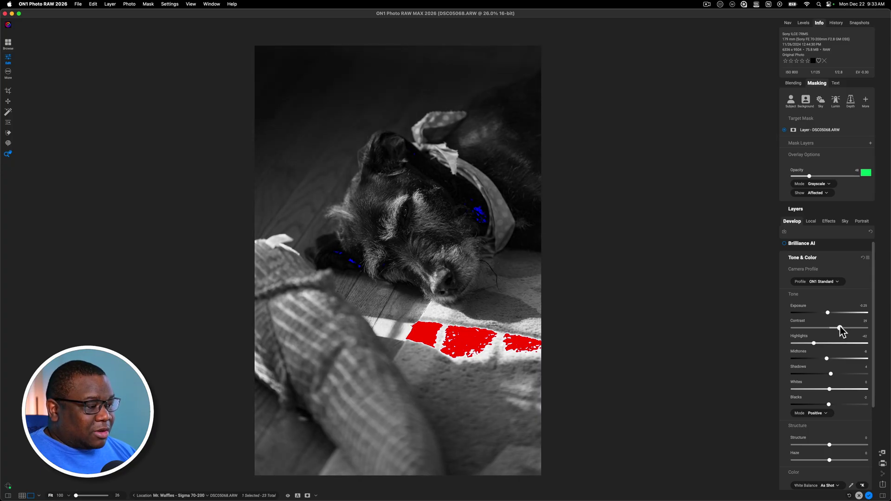
pyautogui.moveTo(840, 327); pyautogui.dragTo(838, 327)
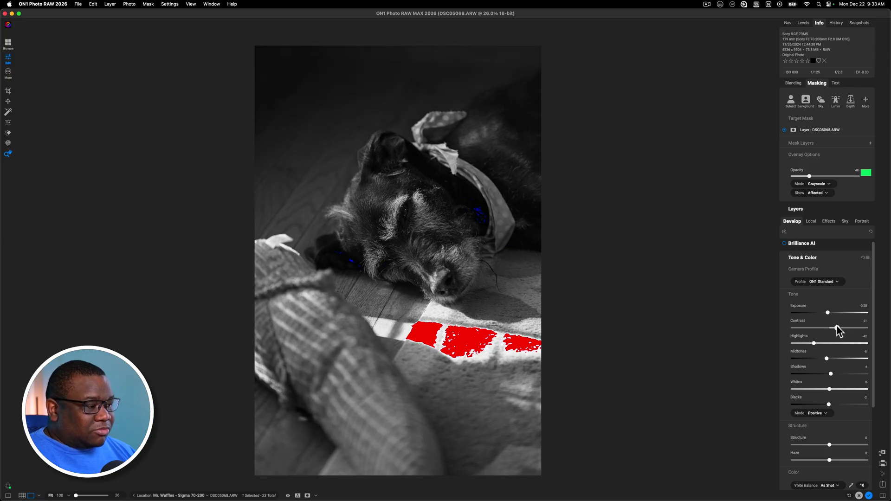
pyautogui.moveTo(837, 329); pyautogui.dragTo(837, 330)
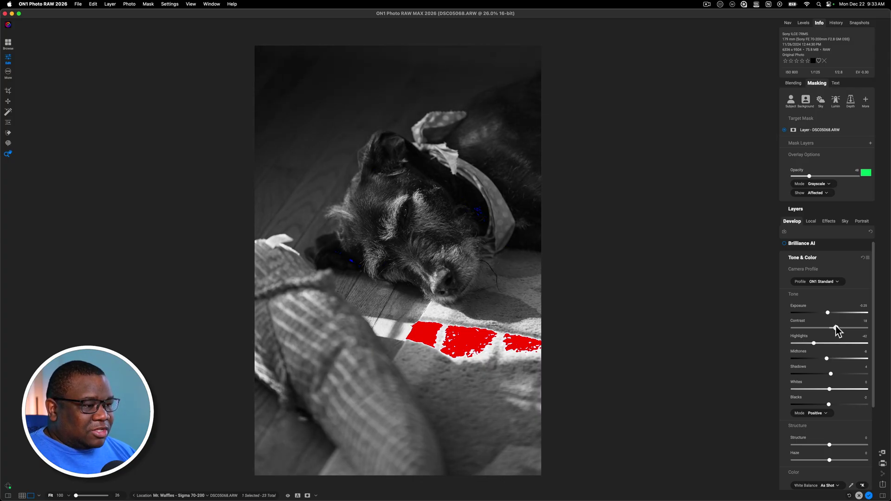
pyautogui.click(837, 330)
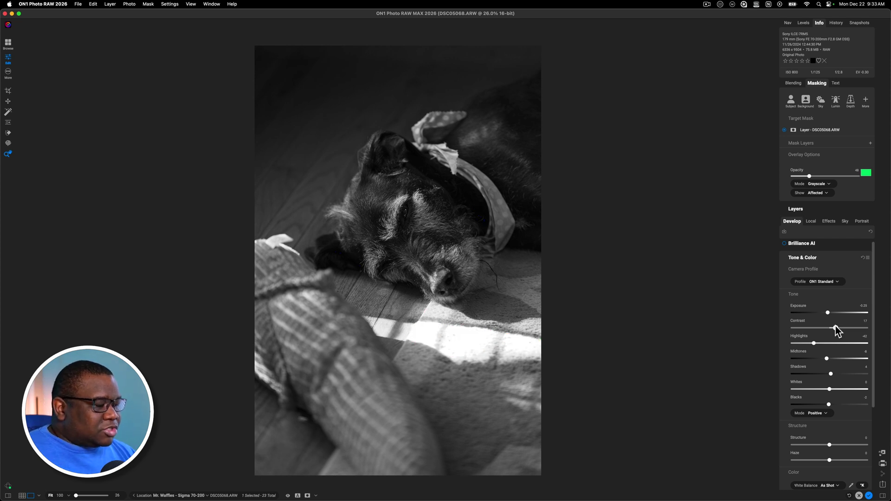
pyautogui.scroll(-1, 874, 300)
pyautogui.scroll(-2, 876, 304)
pyautogui.click(874, 312)
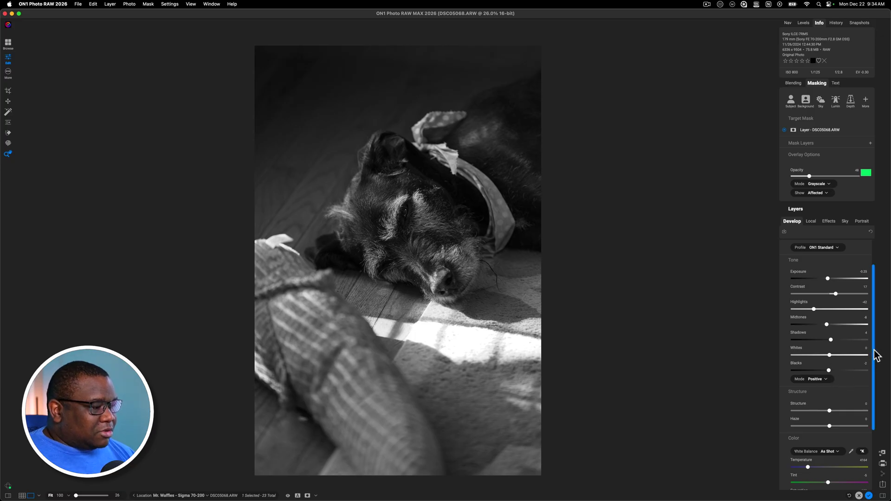
pyautogui.moveTo(875, 352); pyautogui.dragTo(872, 397)
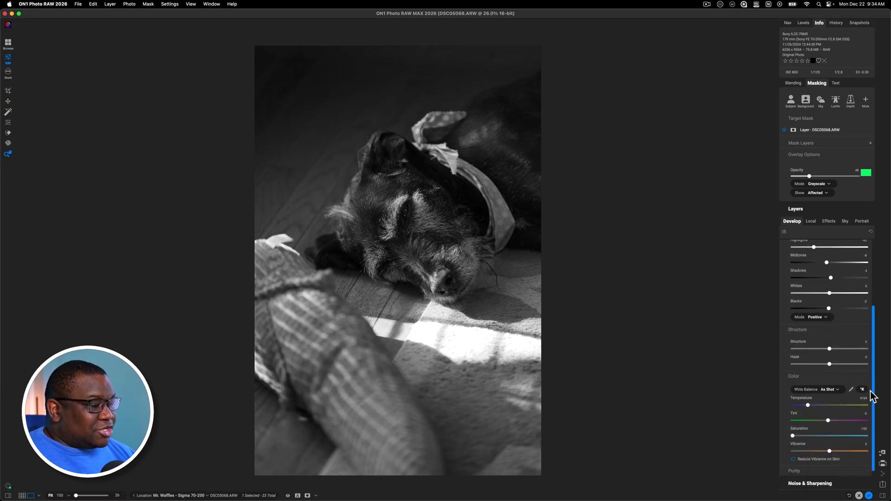
pyautogui.click(830, 347)
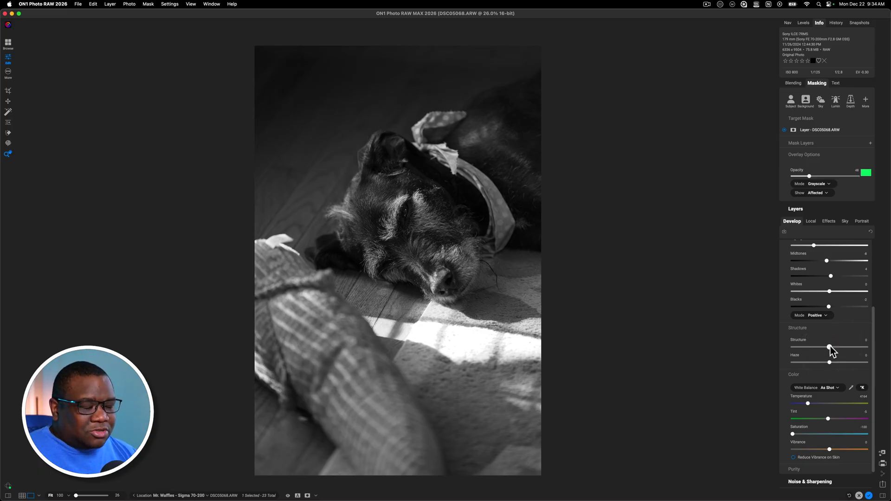
pyautogui.moveTo(831, 346); pyautogui.dragTo(833, 347)
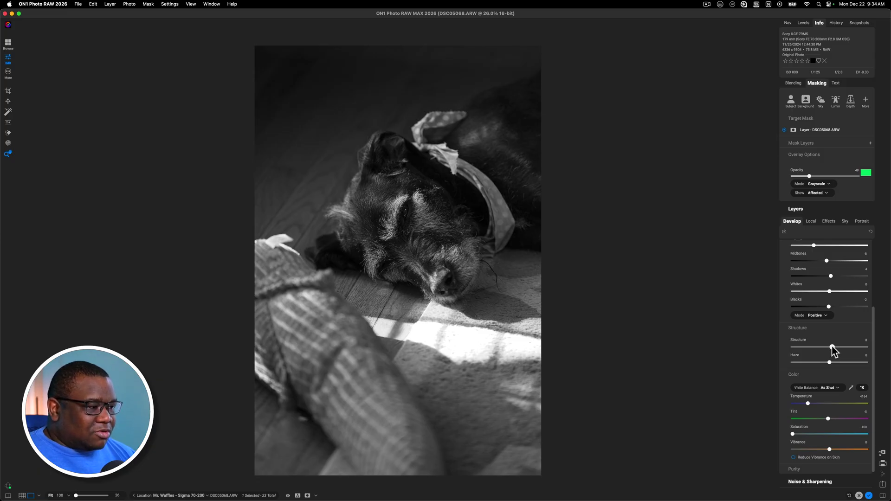
pyautogui.moveTo(833, 347); pyautogui.dragTo(834, 346)
pyautogui.click(833, 347)
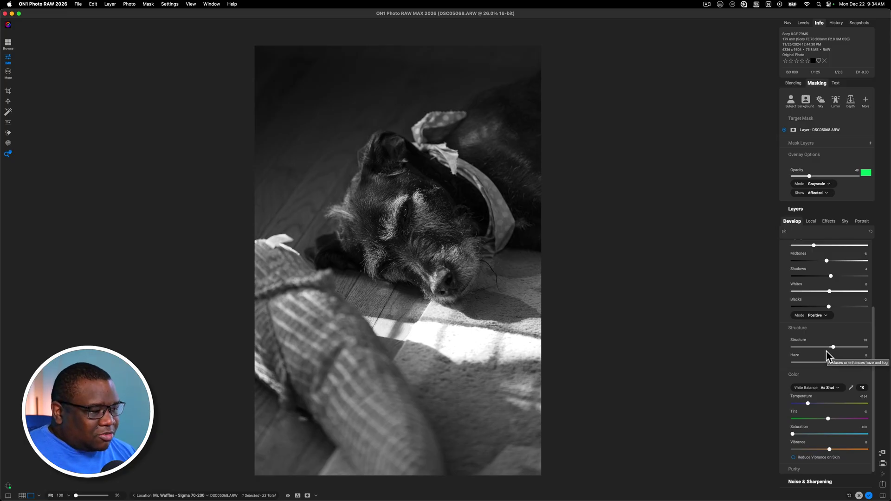
pyautogui.moveTo(877, 331); pyautogui.dragTo(875, 354)
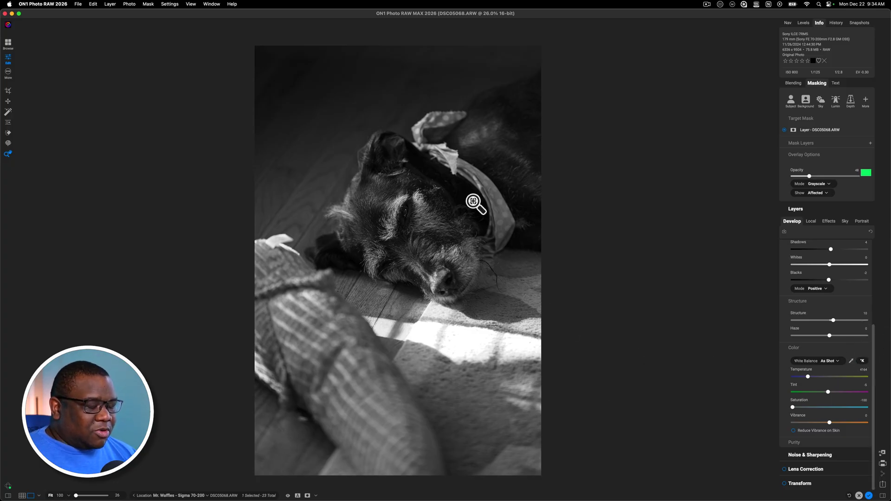
pyautogui.press('j')
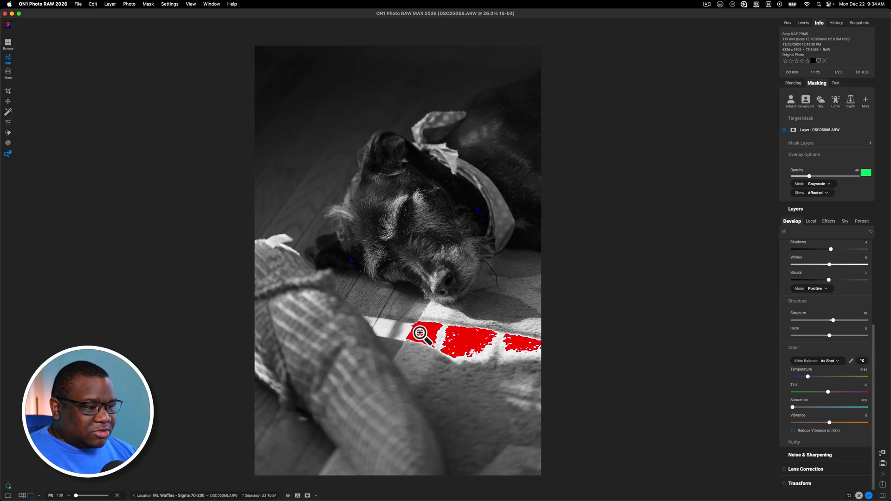
pyautogui.press('j')
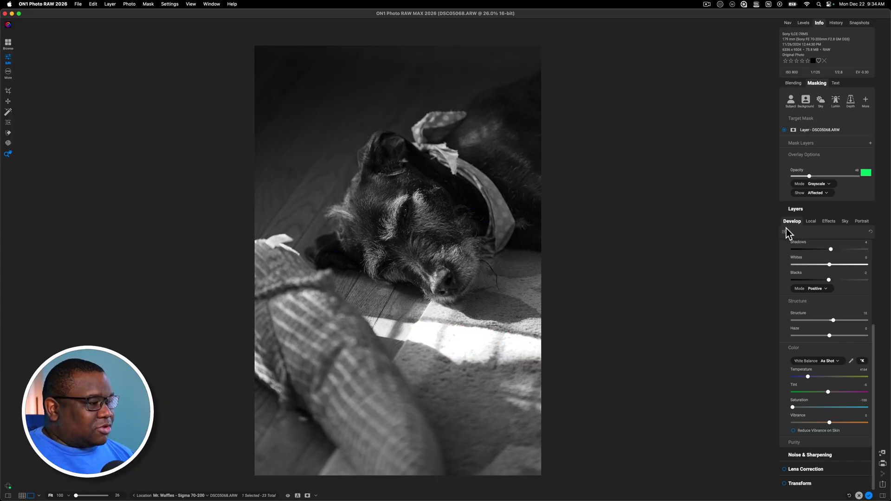
# - Add a local adjustment with Highlights at -67 and Whites slightly lowered
pyautogui.click(808, 221)
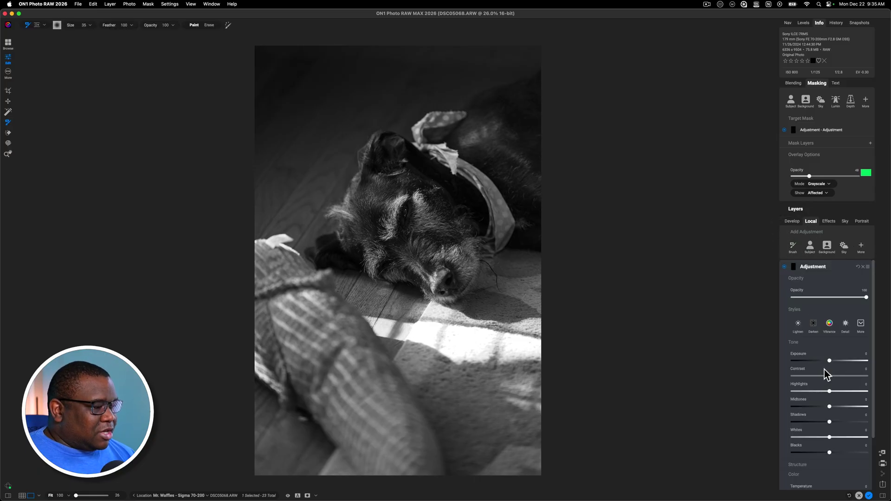
pyautogui.moveTo(830, 391); pyautogui.dragTo(820, 392)
pyautogui.moveTo(830, 437); pyautogui.dragTo(825, 438)
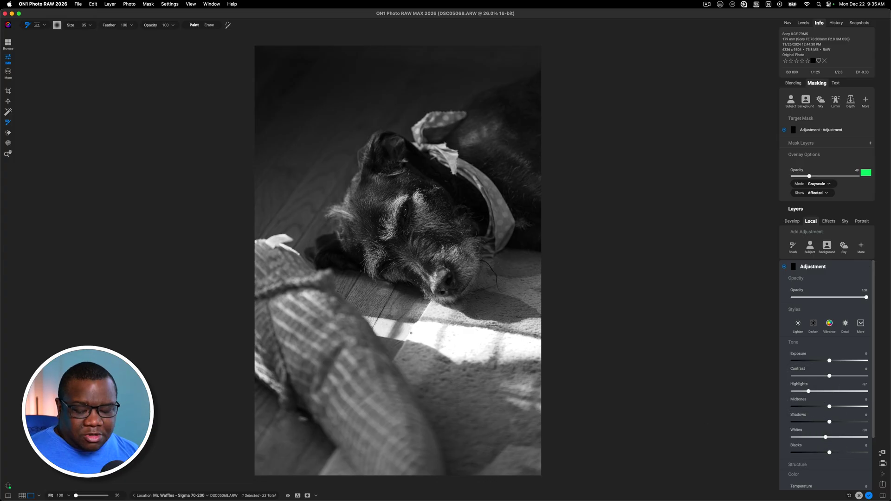
# - Paint the adjustment over the sunlit floor with a large brush and set Opacity to 86
pyautogui.press(']')
pyautogui.press(']')
pyautogui.press(']')
pyautogui.press(']')
pyautogui.press(']')
pyautogui.press(']')
pyautogui.press(']')
pyautogui.press(']')
pyautogui.press(']')
pyautogui.press(']')
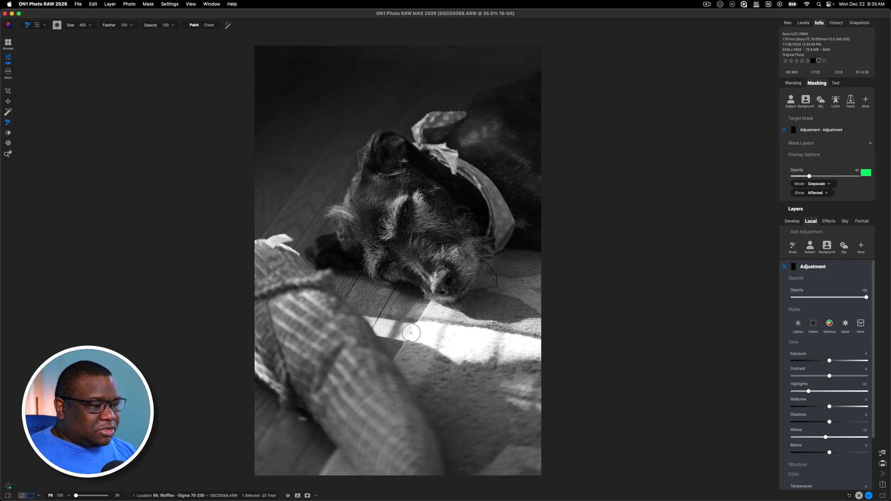
pyautogui.press('j')
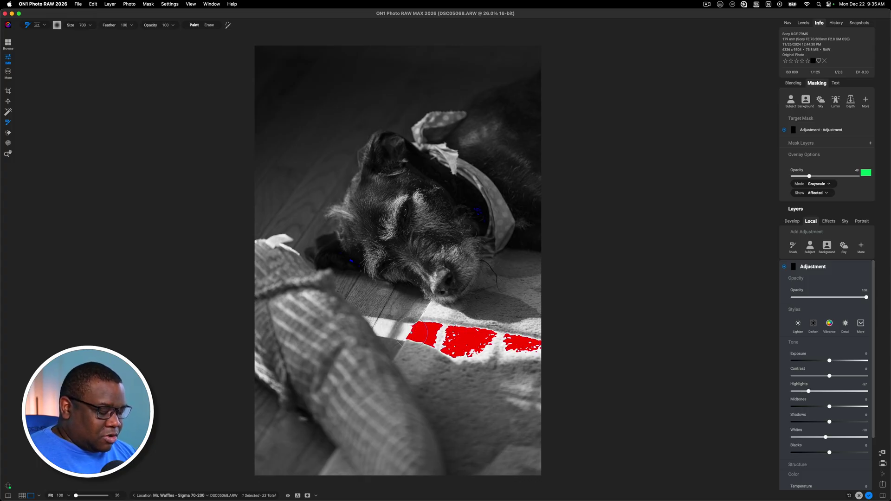
pyautogui.moveTo(412, 333)
pyautogui.mouseDown()
pyautogui.moveTo(433, 349)
pyautogui.moveTo(442, 329)
pyautogui.moveTo(486, 344)
pyautogui.moveTo(458, 356)
pyautogui.moveTo(461, 328)
pyautogui.moveTo(539, 347)
pyautogui.moveTo(450, 342)
pyautogui.moveTo(419, 328)
pyautogui.moveTo(536, 349)
pyautogui.mouseUp()
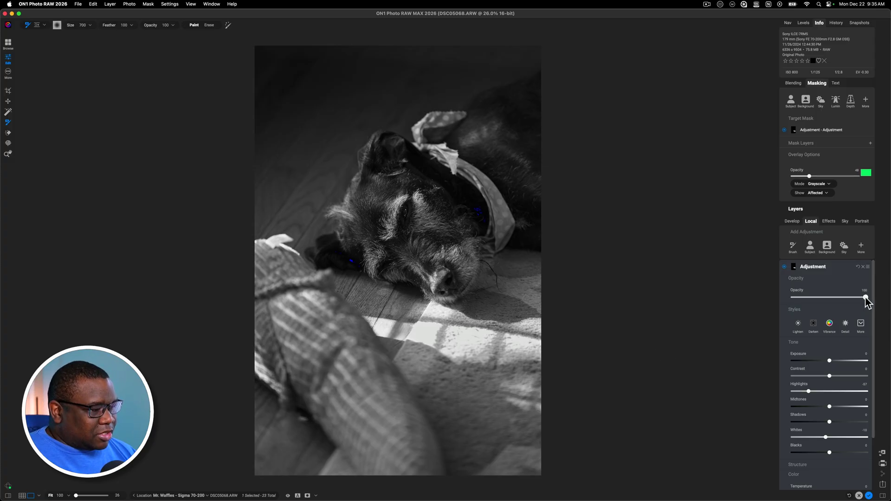
pyautogui.moveTo(865, 298); pyautogui.dragTo(834, 298)
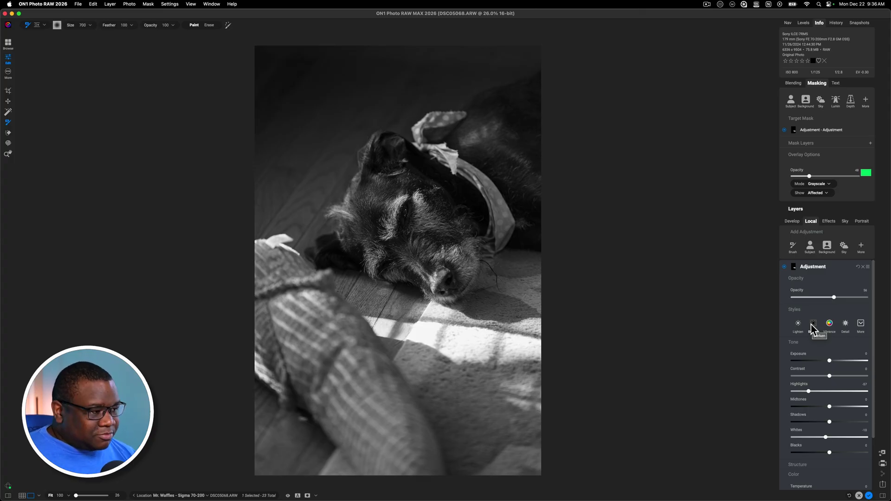
pyautogui.click(785, 268)
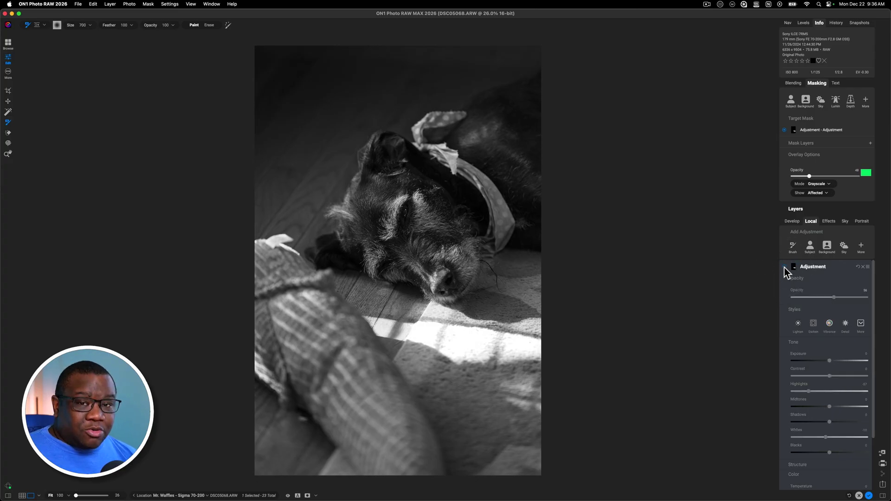
# - Add a Curves filter in Effects and adjust its top point against the clipping warning
pyautogui.click(825, 222)
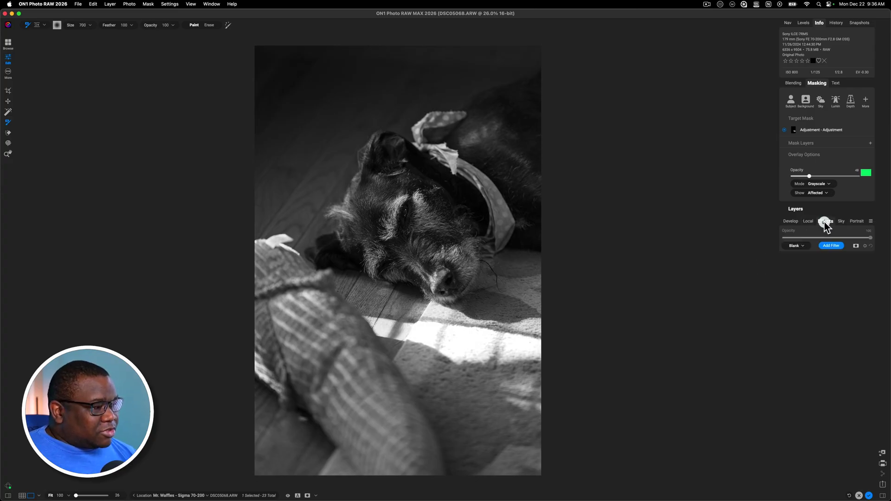
pyautogui.click(831, 246)
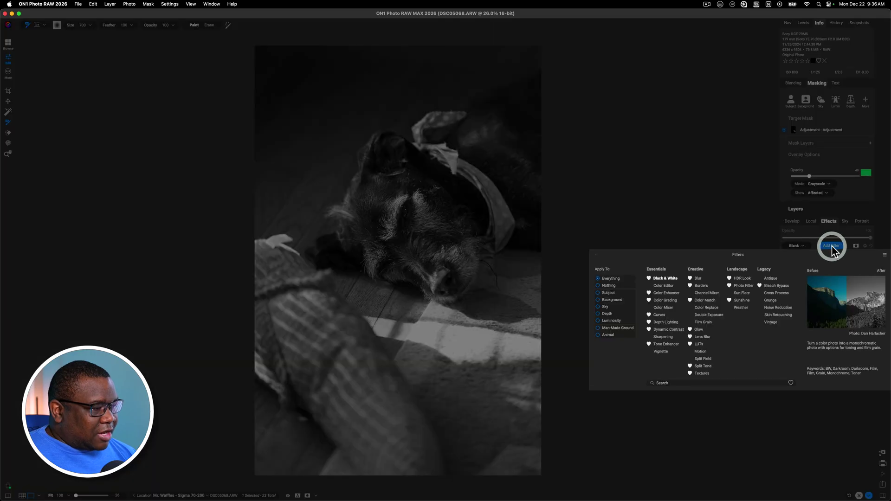
pyautogui.click(659, 316)
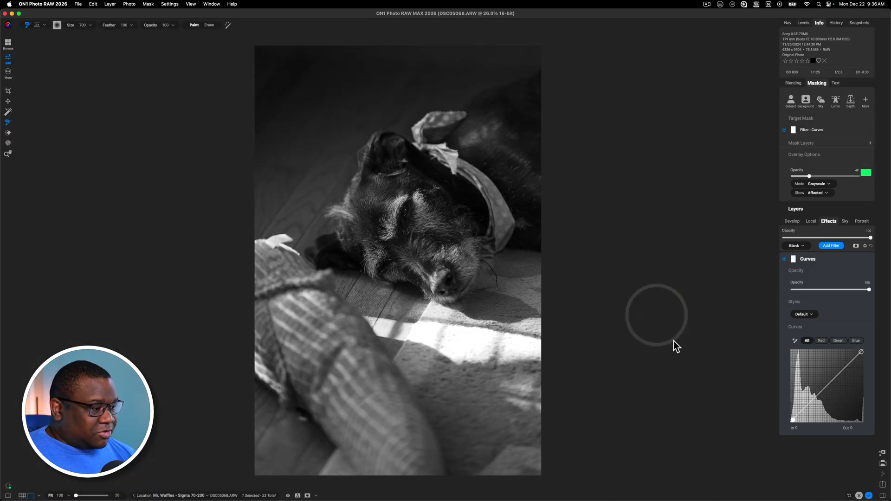
pyautogui.press('j')
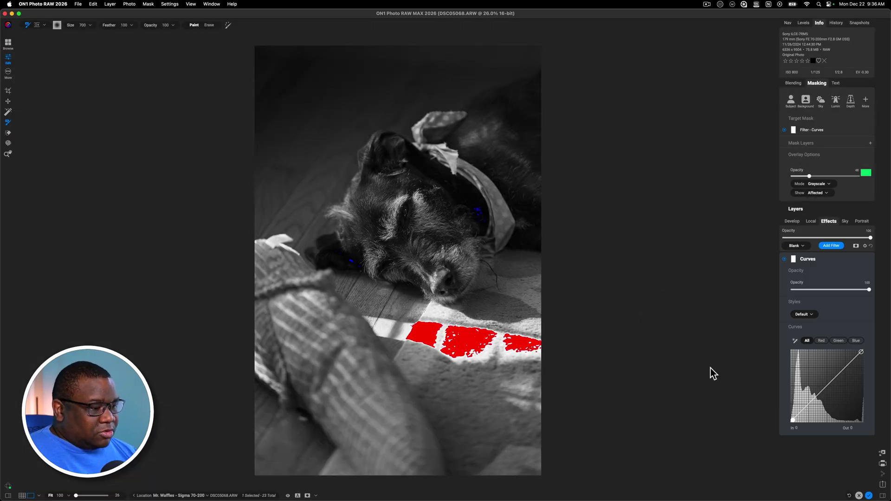
pyautogui.click(862, 353)
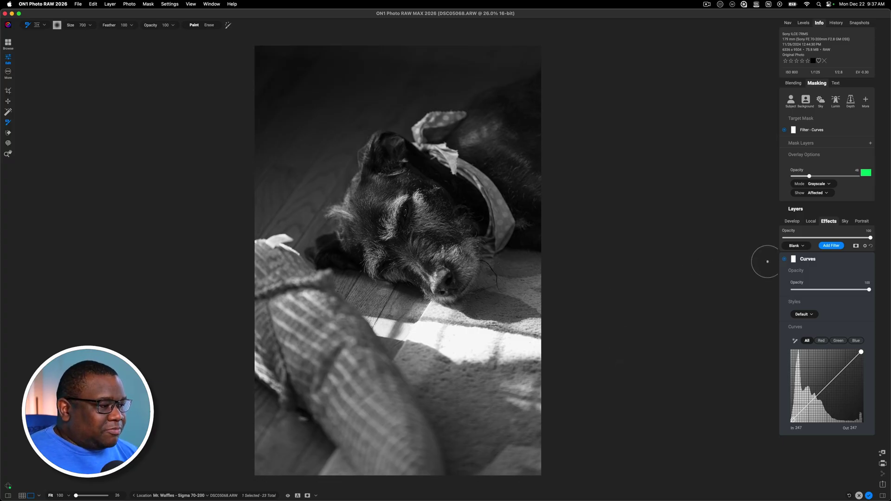
pyautogui.click(833, 261)
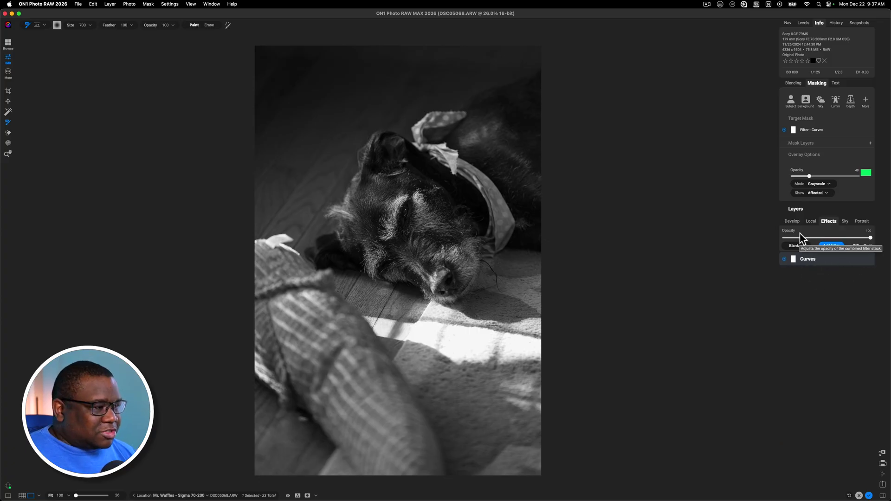
# - Return to Develop and save a new snapshot named 'Base BW'
pyautogui.click(790, 221)
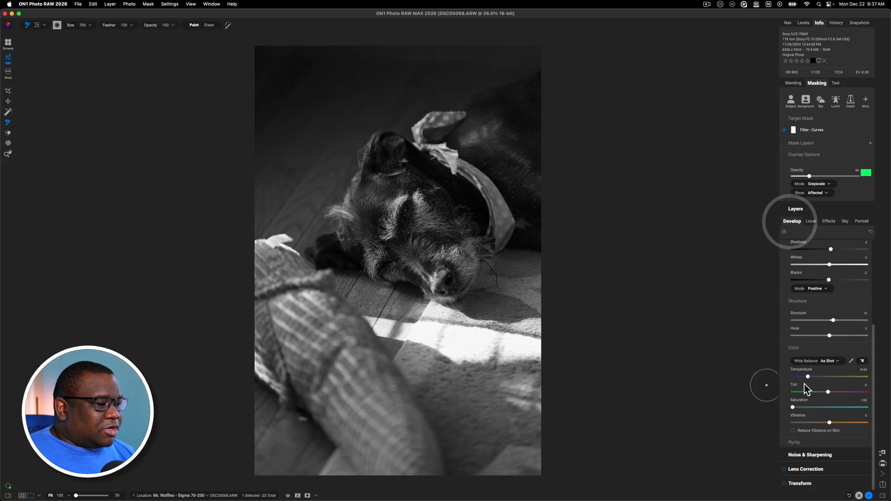
pyautogui.click(874, 361)
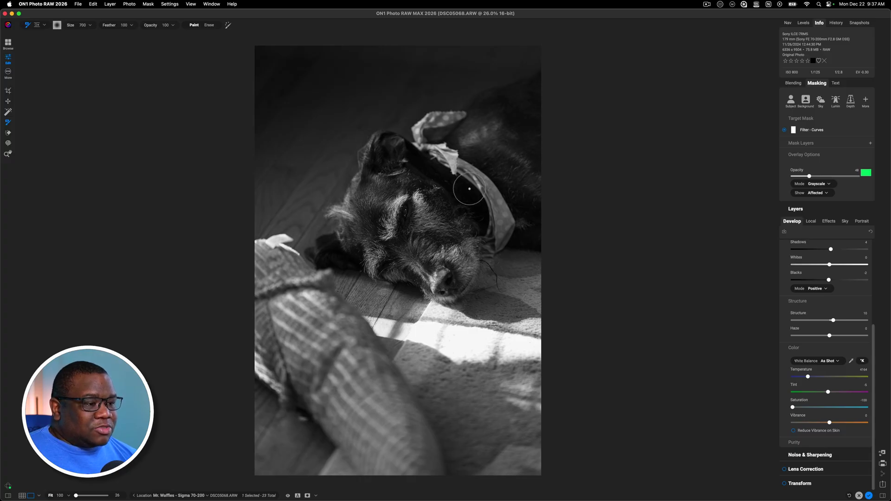
pyautogui.click(858, 23)
pyautogui.click(859, 73)
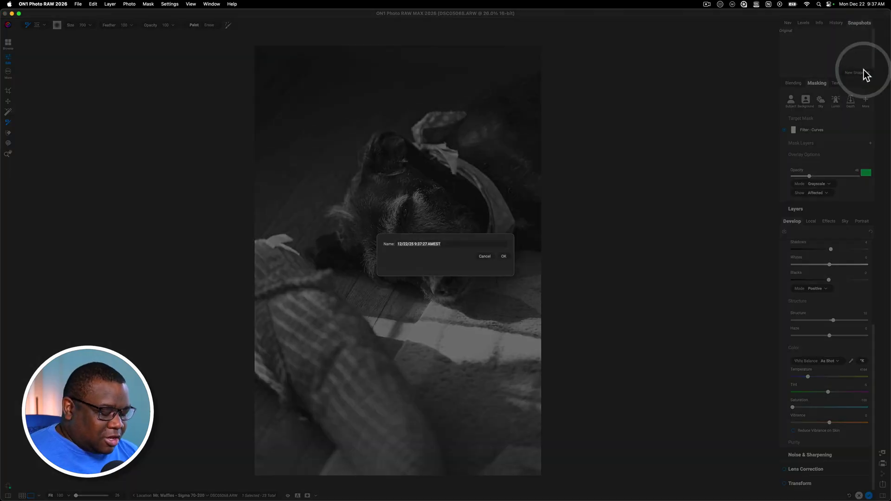
pyautogui.write('Base BW')
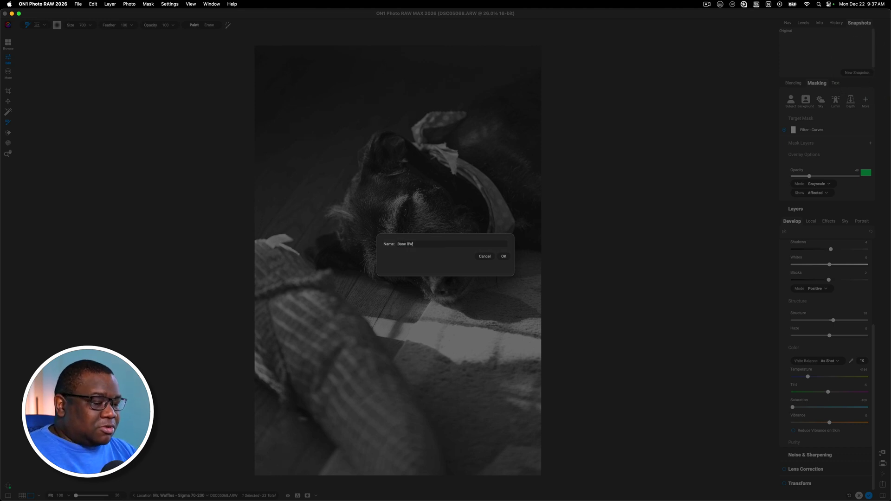
pyautogui.press('Return')
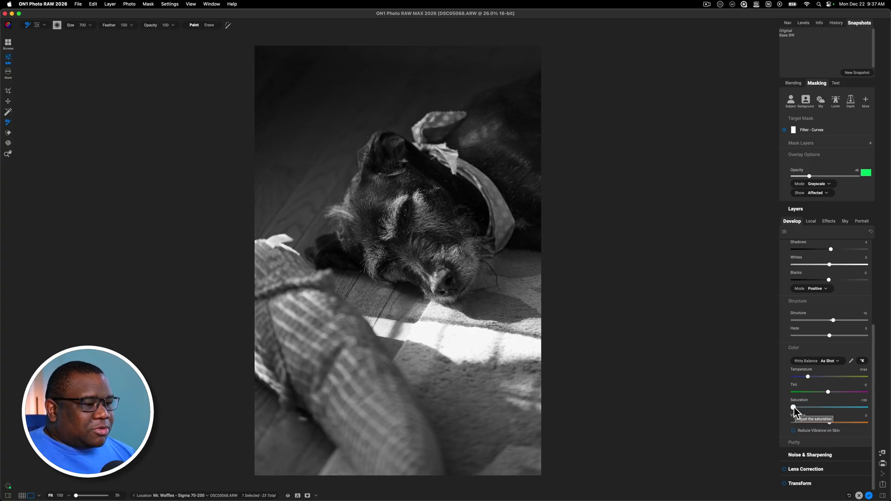
# - Raise Saturation to -25 and Vibrance to 15, comparing before and after
pyautogui.moveTo(794, 408); pyautogui.dragTo(808, 407)
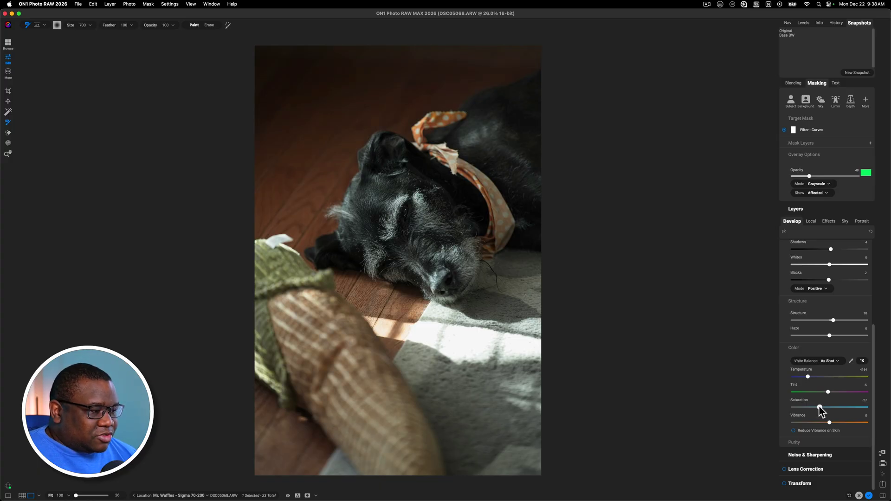
pyautogui.moveTo(820, 408); pyautogui.dragTo(820, 407)
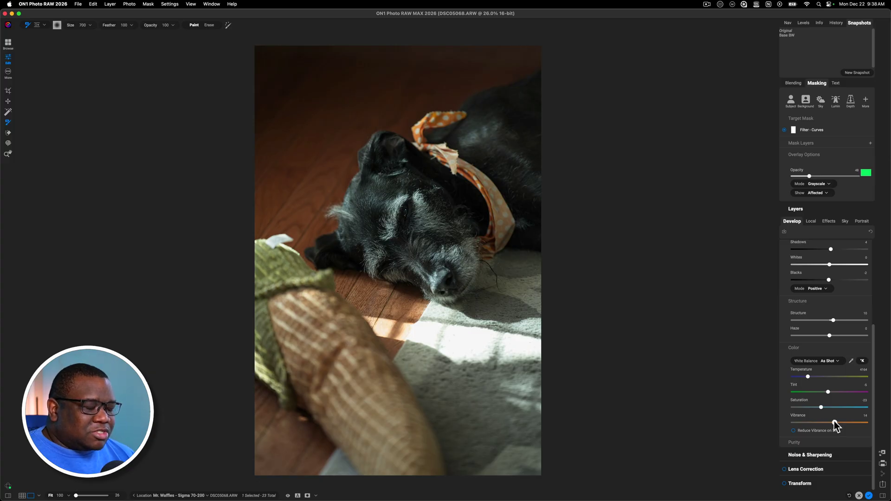
pyautogui.click(835, 422)
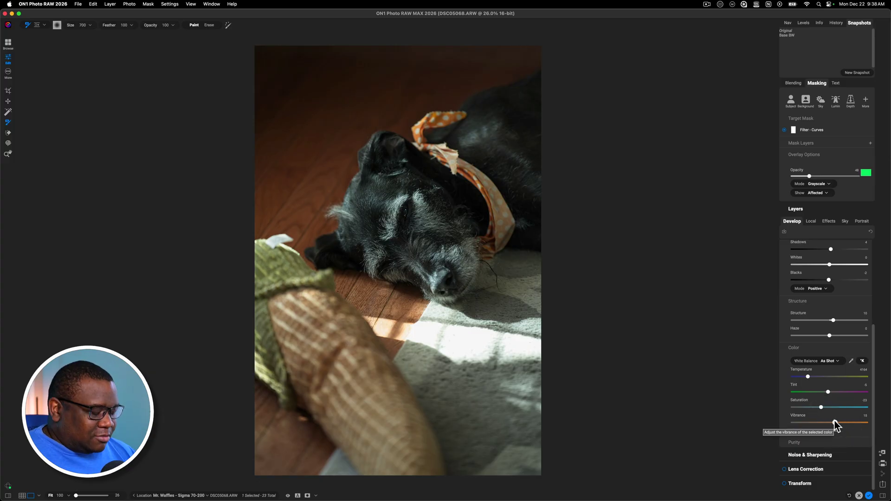
pyautogui.press('p')
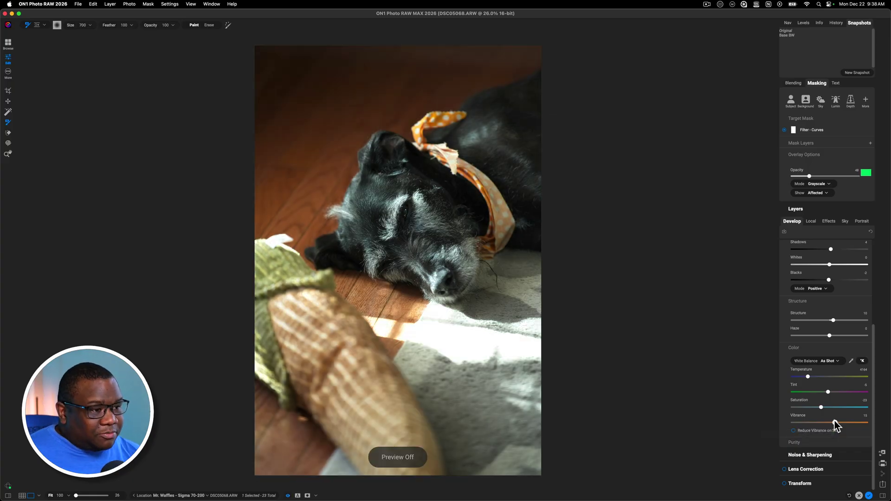
pyautogui.press('p')
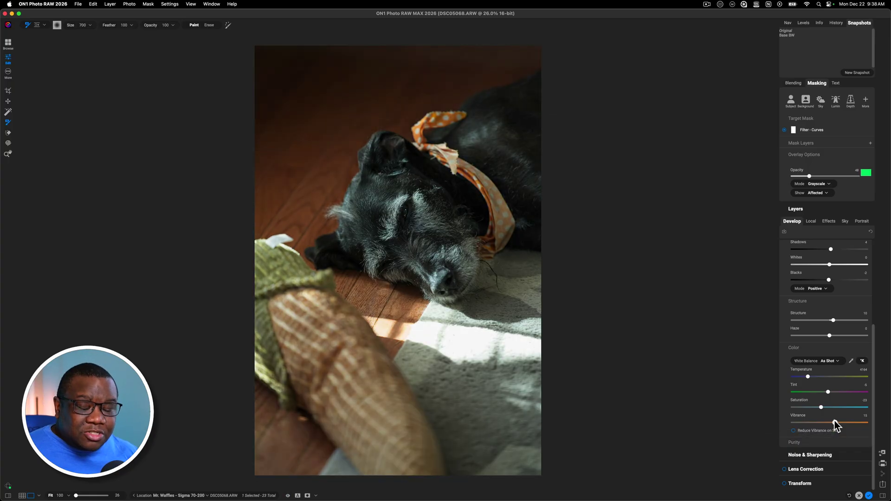
pyautogui.press('p')
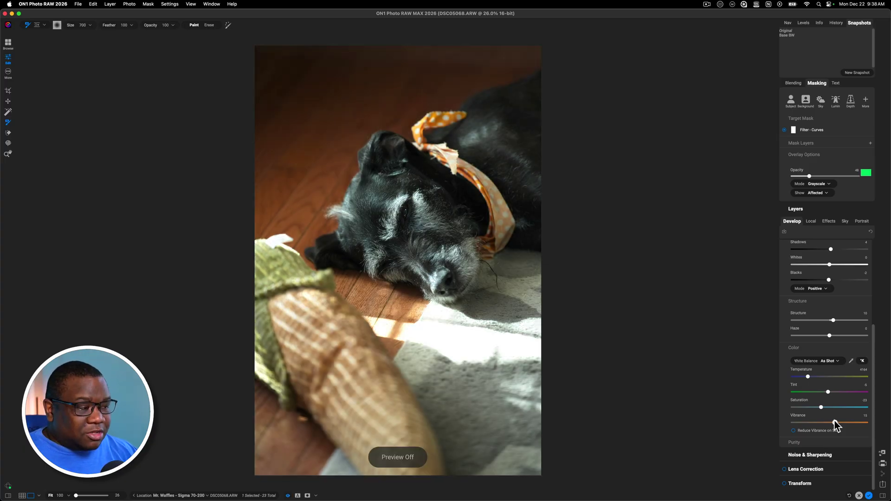
pyautogui.press('p')
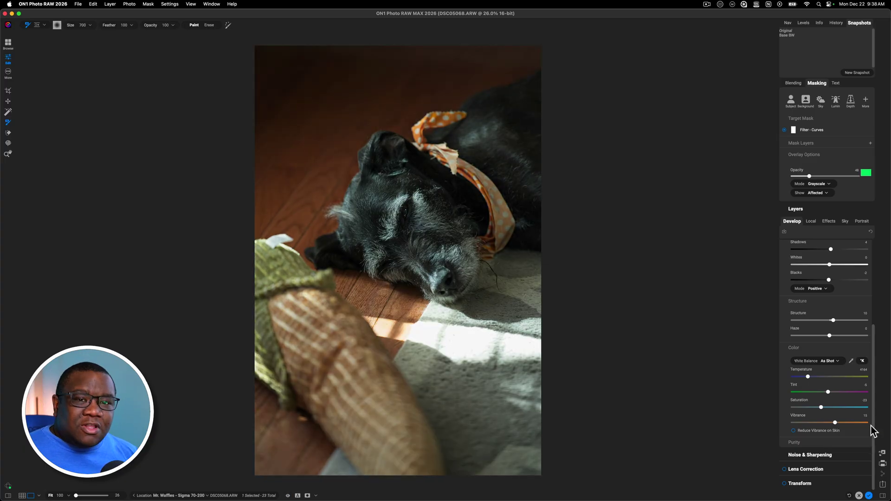
pyautogui.moveTo(875, 431); pyautogui.dragTo(871, 351)
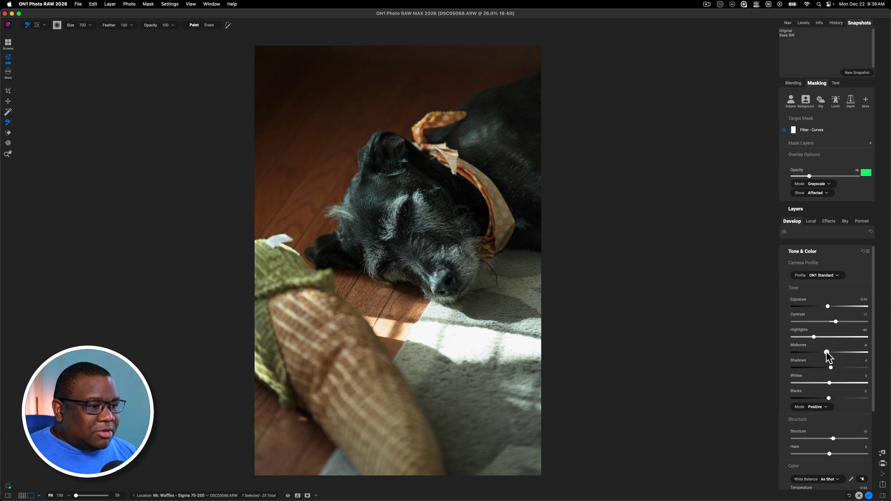
# - Set Midtones to 1 and Contrast to 21, compare with the original, and collapse Tone & Color
pyautogui.moveTo(828, 353); pyautogui.dragTo(832, 353)
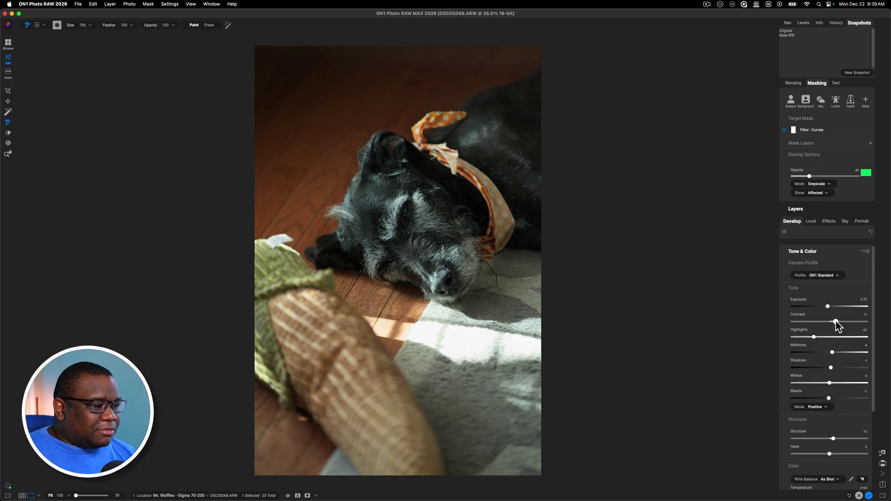
pyautogui.moveTo(836, 320); pyautogui.dragTo(838, 320)
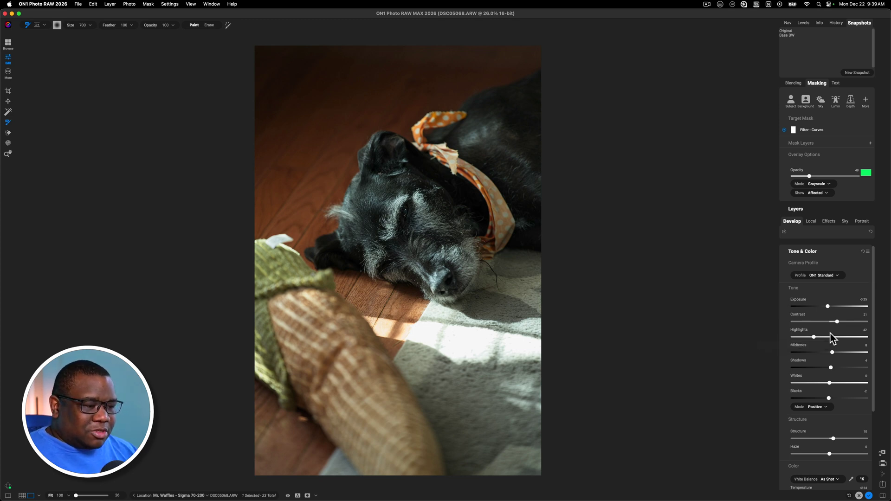
pyautogui.press('p')
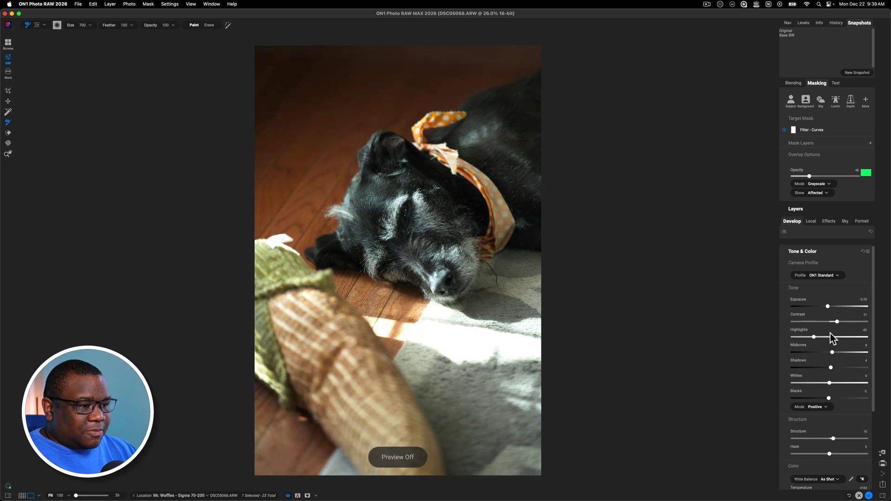
pyautogui.press('p')
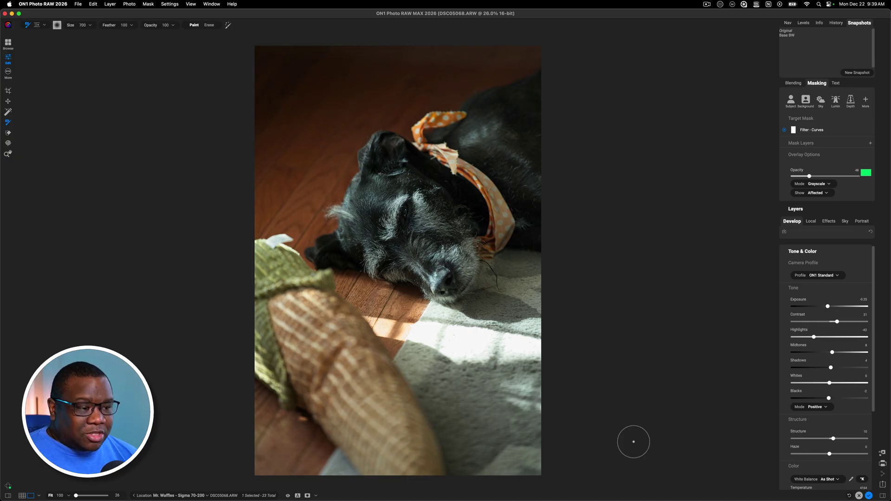
pyautogui.click(823, 252)
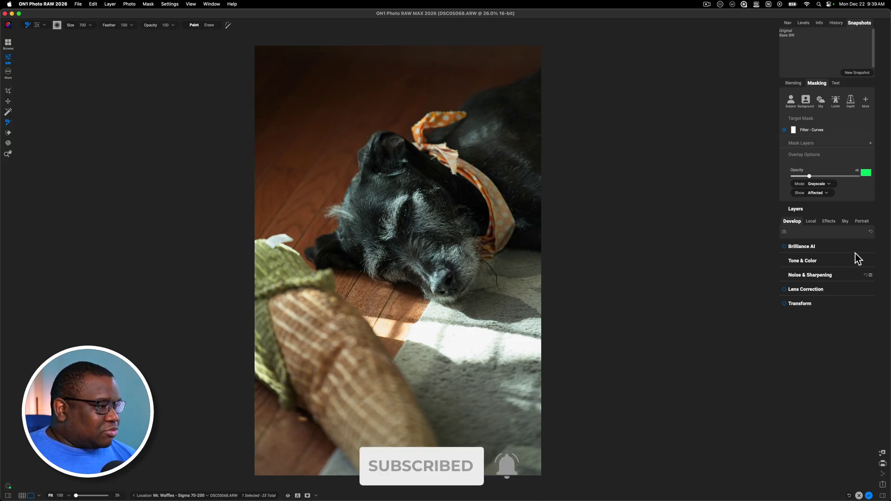
# - In Local, add a new adjustment layer with a linear gradient mask
pyautogui.click(812, 222)
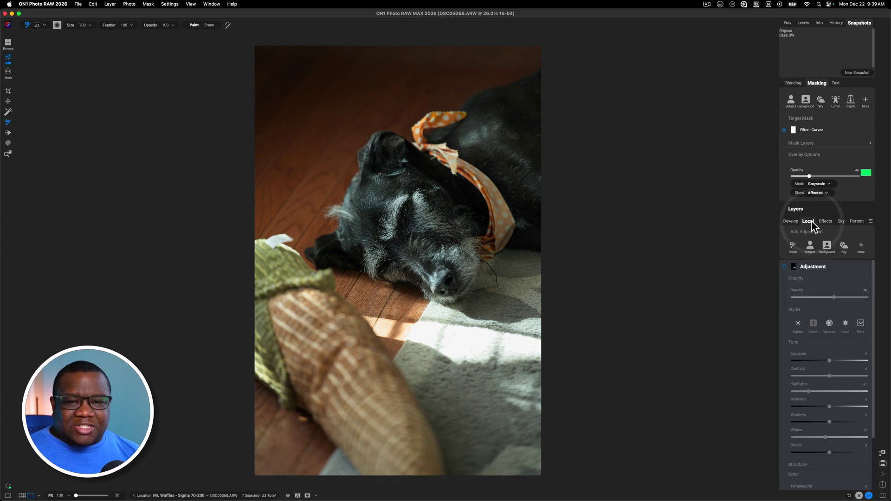
pyautogui.click(844, 266)
pyautogui.click(862, 250)
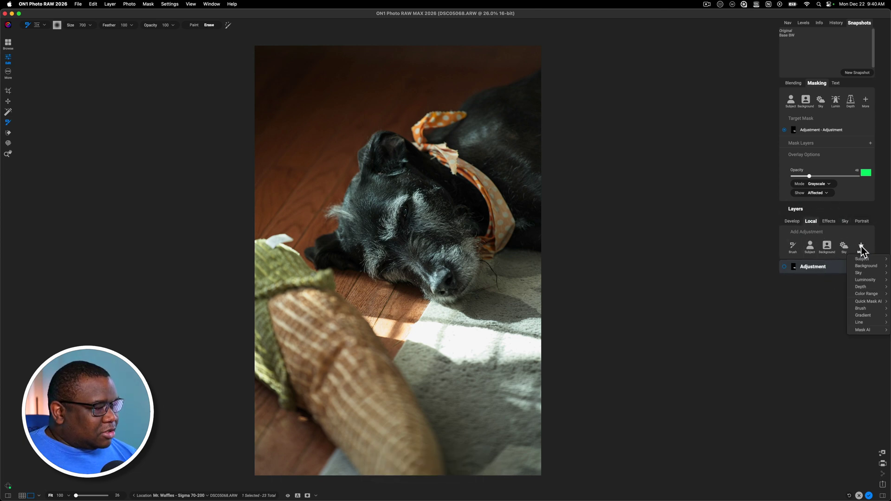
pyautogui.moveTo(875, 317)
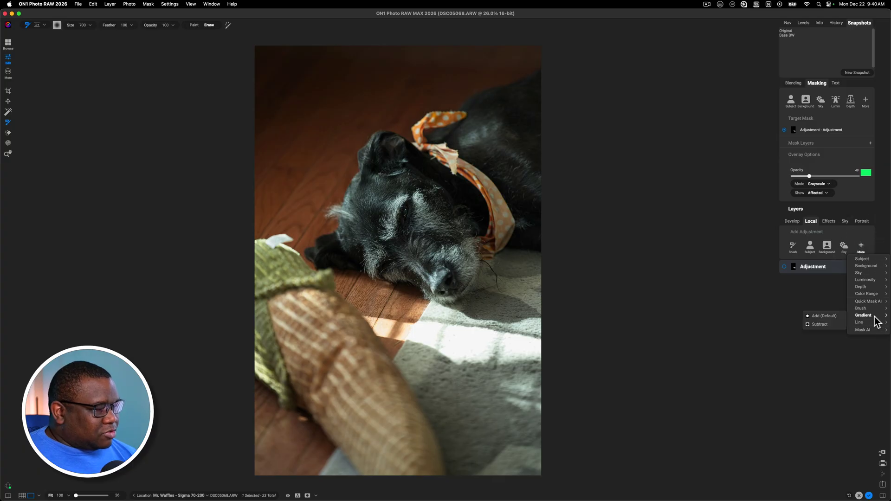
pyautogui.click(828, 316)
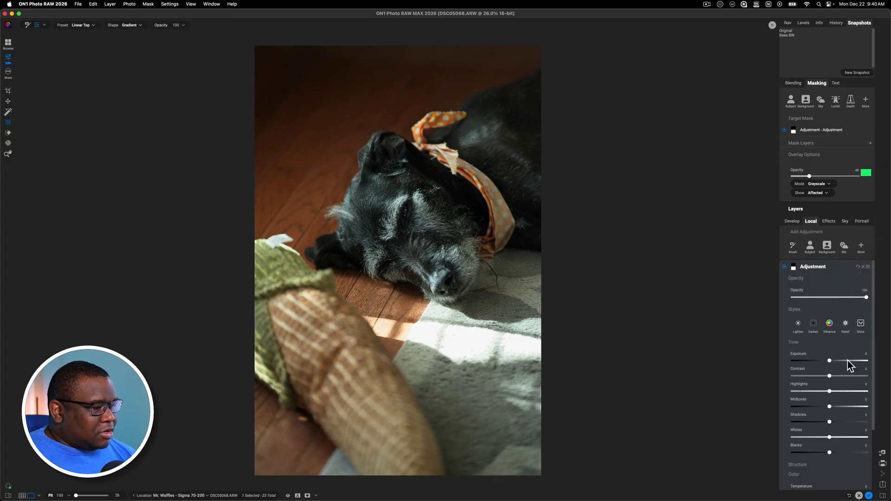
# - Darken the gradient adjustment's exposure to about -1.95 and tilt the gradient slightly
pyautogui.moveTo(830, 361); pyautogui.dragTo(824, 360)
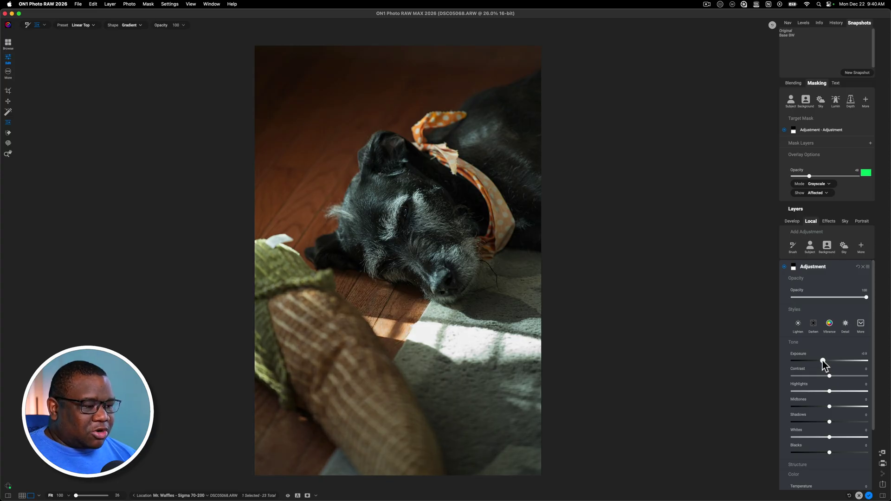
pyautogui.moveTo(821, 361); pyautogui.dragTo(815, 360)
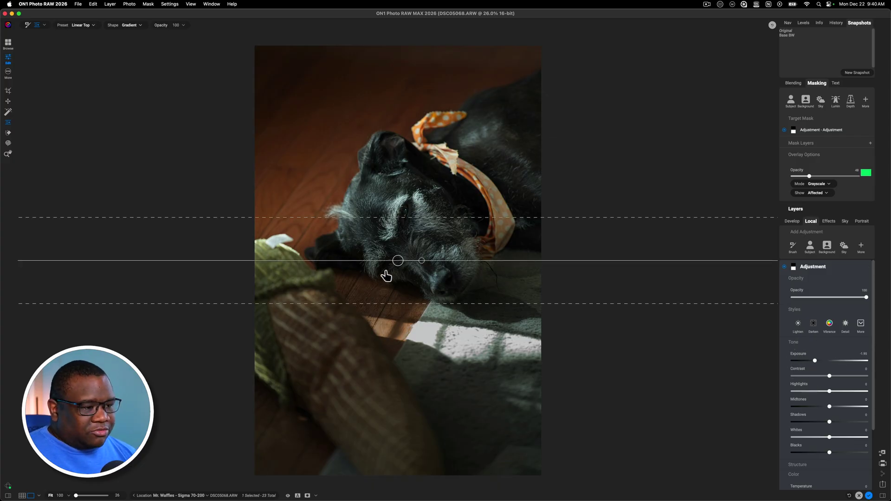
pyautogui.moveTo(422, 261); pyautogui.dragTo(419, 394)
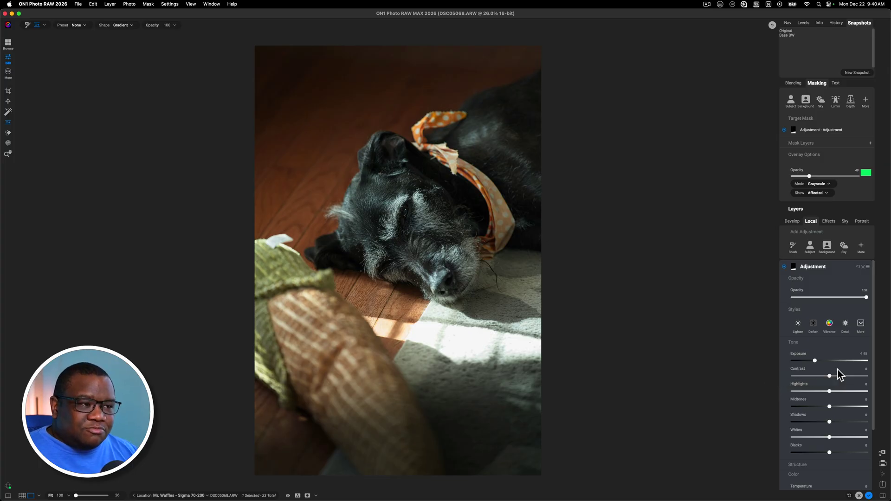
pyautogui.moveTo(597, 428)
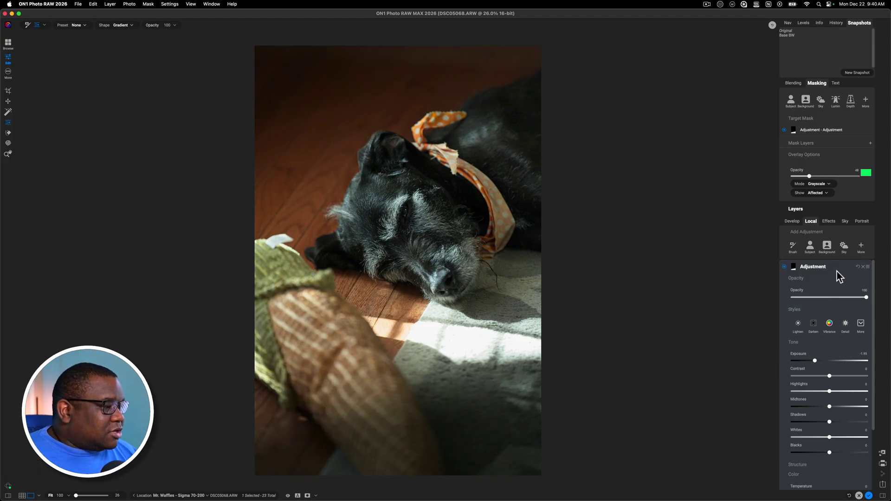
pyautogui.click(869, 144)
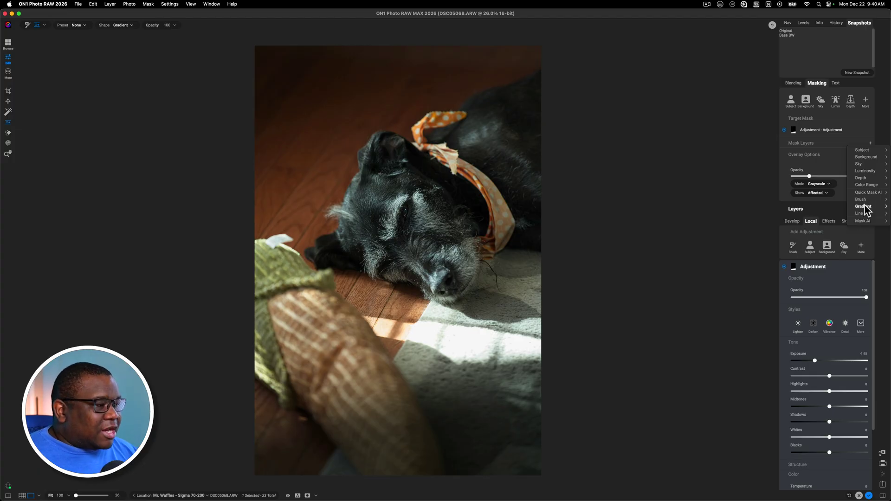
# - Add a second gradient mask layer angled diagonally over the upper left, and ease exposure to -1.35
pyautogui.click(812, 205)
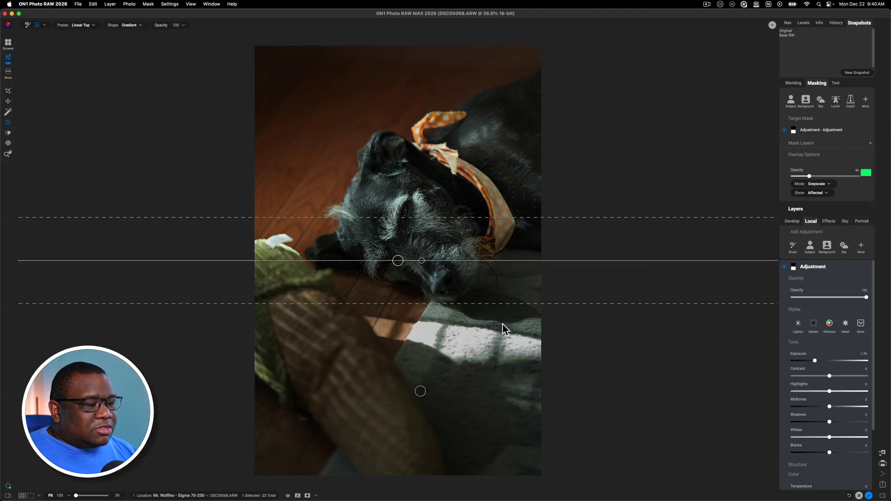
pyautogui.moveTo(421, 262); pyautogui.dragTo(367, 132)
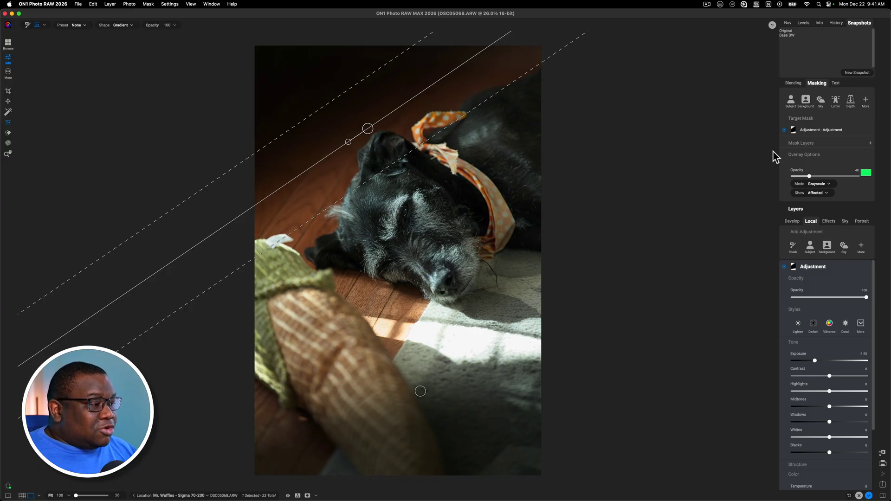
pyautogui.click(802, 143)
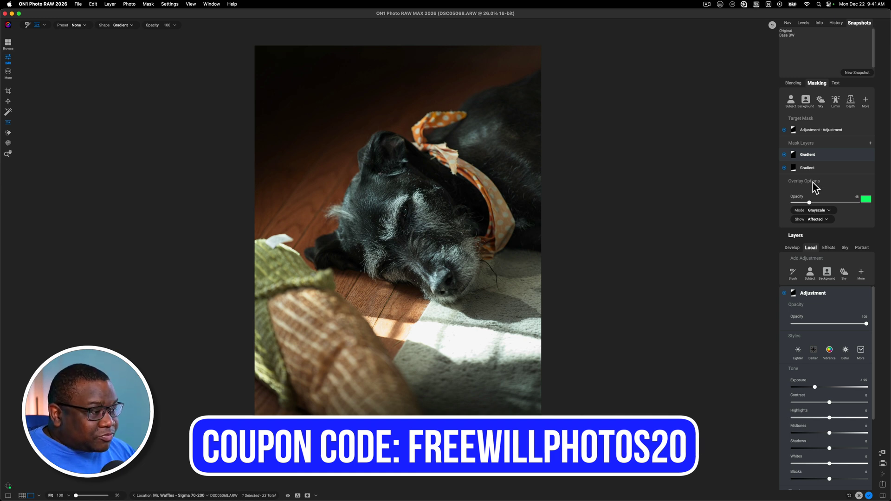
pyautogui.click(826, 222)
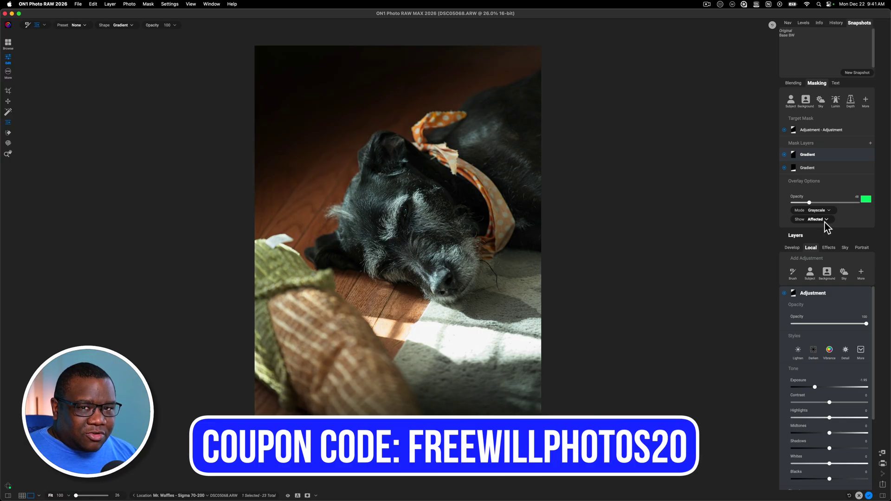
pyautogui.click(825, 222)
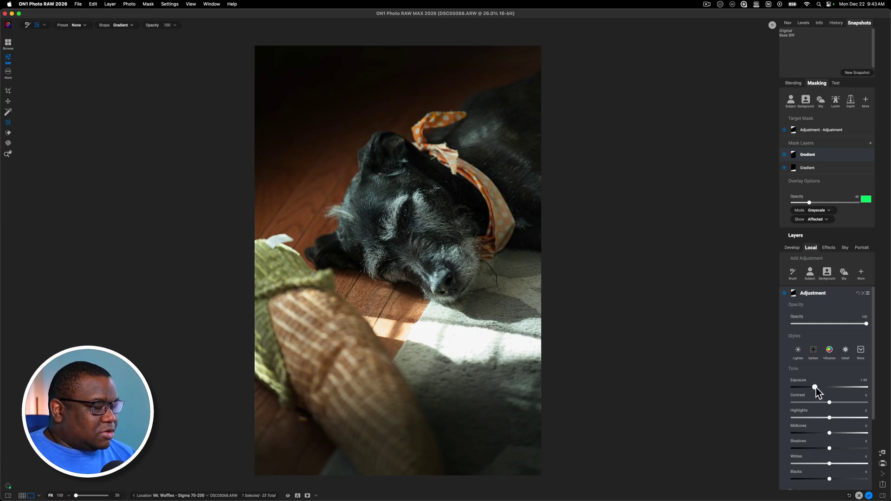
pyautogui.moveTo(816, 388); pyautogui.dragTo(820, 389)
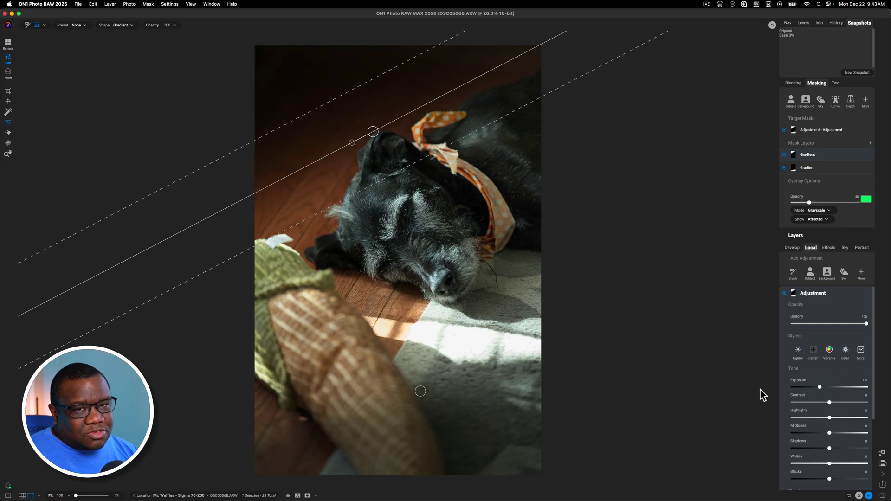
pyautogui.click(827, 292)
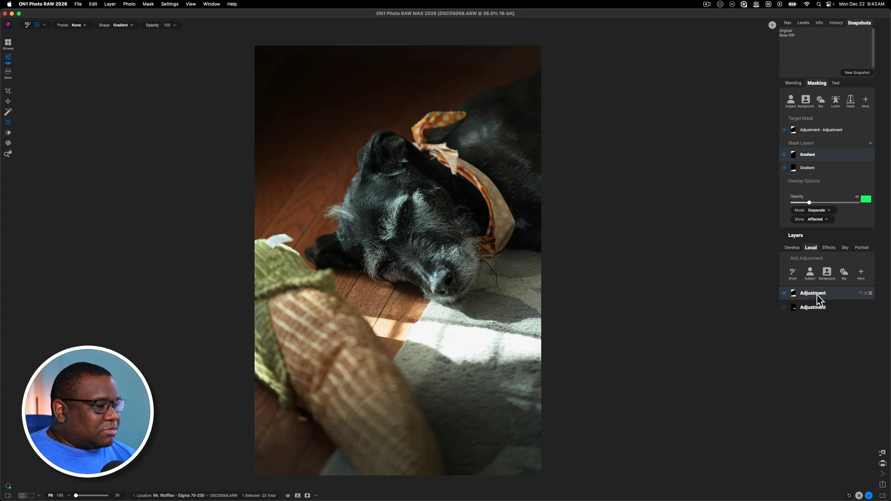
# - Add a brushed adjustment with the FWP - Animal Eye Brush style and paint the dog's eye at brush size 100
pyautogui.click(793, 273)
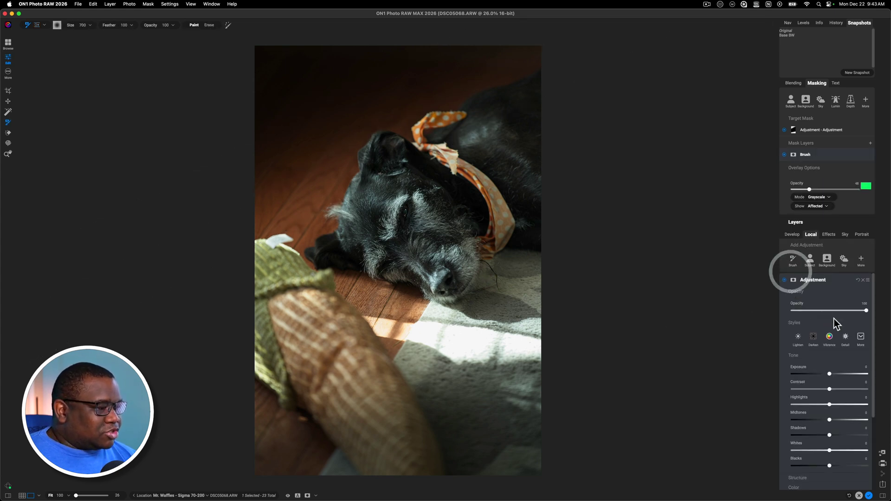
pyautogui.click(860, 337)
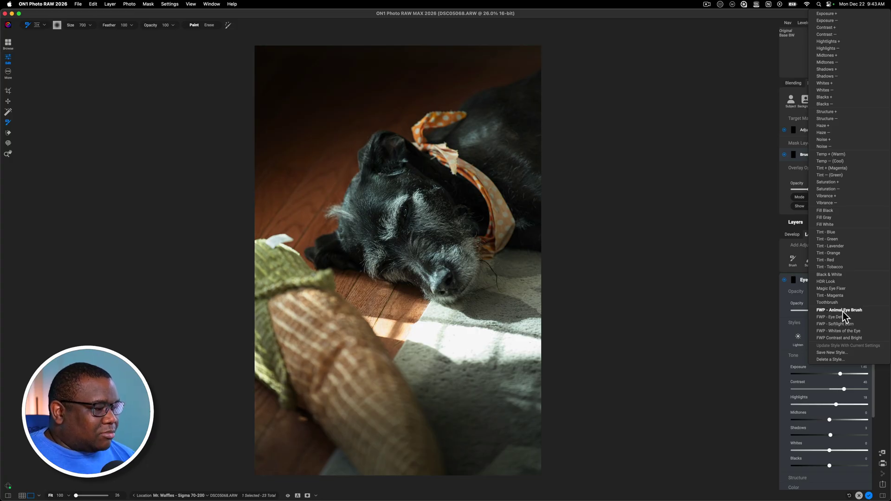
pyautogui.click(856, 311)
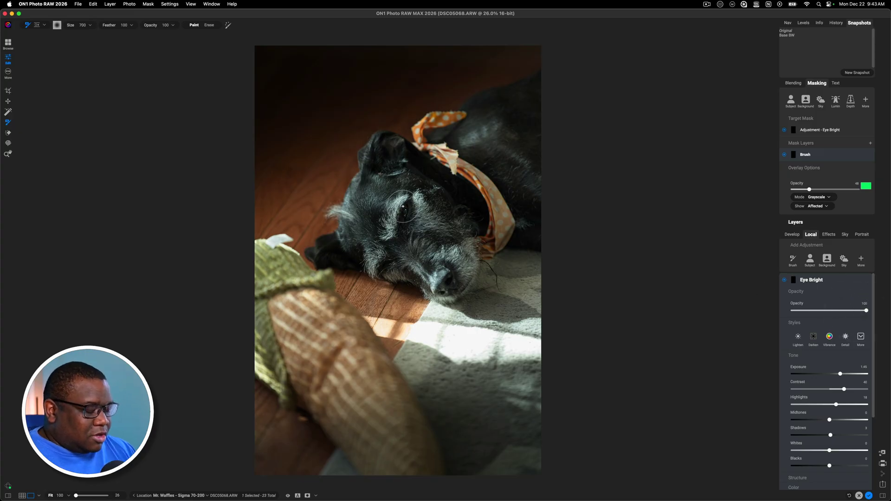
pyautogui.press('super+equal')
pyautogui.press('super+equal')
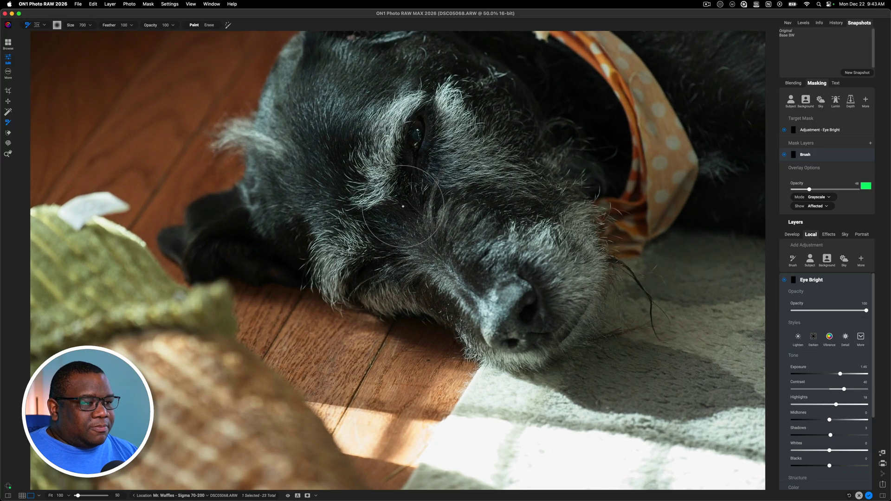
pyautogui.press('[')
pyautogui.press('[')
pyautogui.press('[')
pyautogui.press('[')
pyautogui.press('[')
pyautogui.press('[')
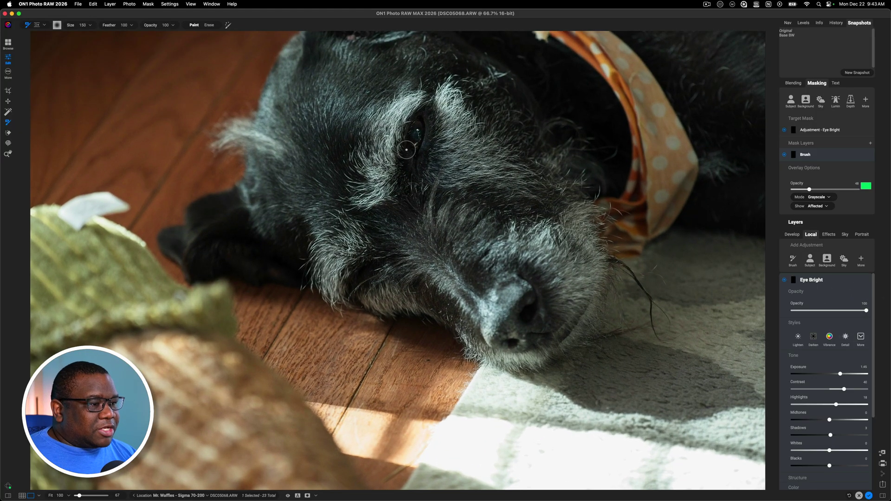
pyautogui.moveTo(414, 144)
pyautogui.mouseDown()
pyautogui.moveTo(419, 121)
pyautogui.moveTo(416, 154)
pyautogui.mouseUp()
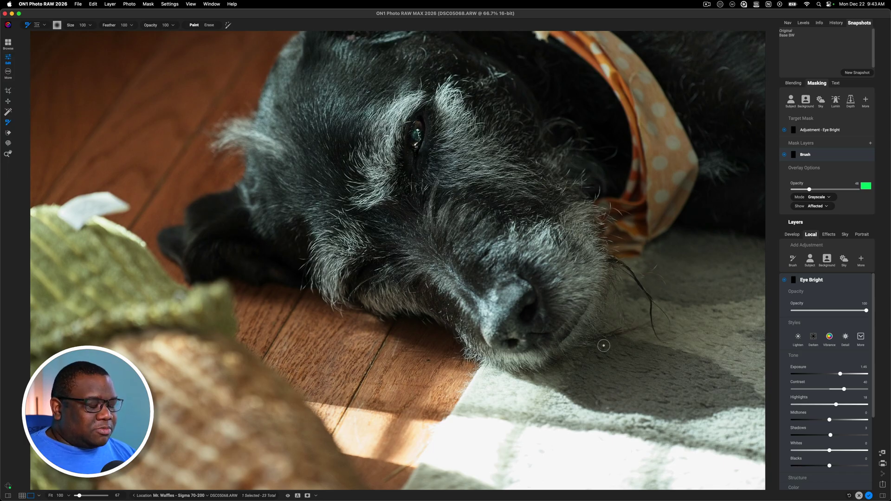
# - Compare Eye Bright on and off and lower its opacity to about 42
pyautogui.press('super+0')
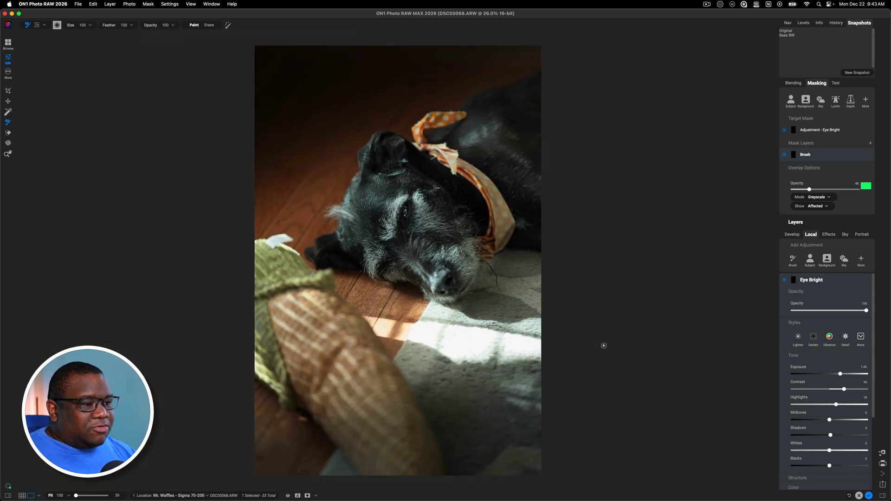
pyautogui.click(784, 281)
pyautogui.click(783, 281)
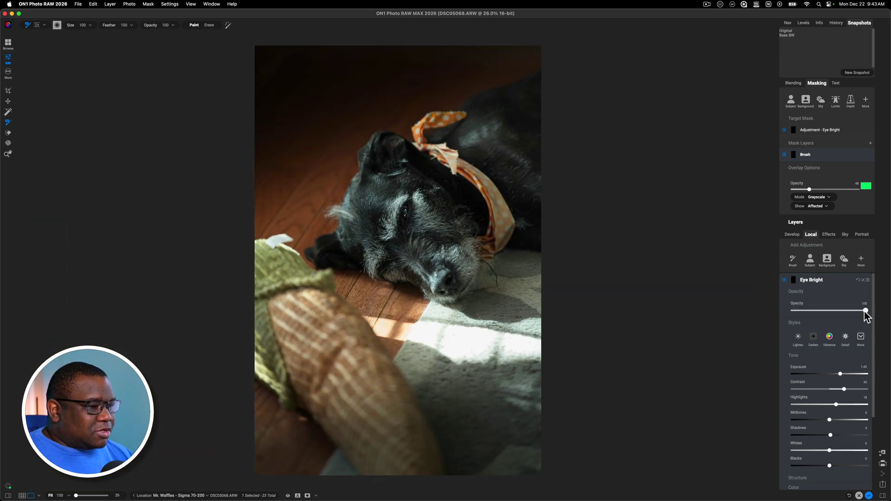
pyautogui.moveTo(865, 311); pyautogui.dragTo(830, 311)
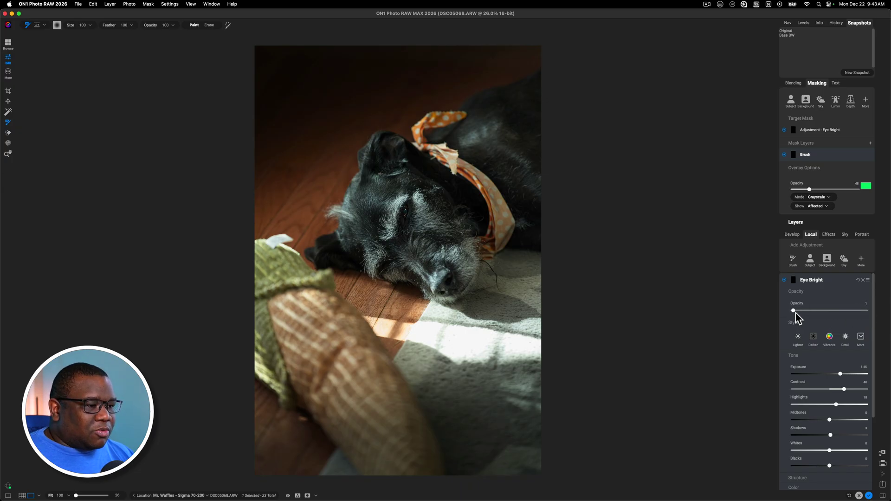
pyautogui.moveTo(815, 311); pyautogui.dragTo(825, 311)
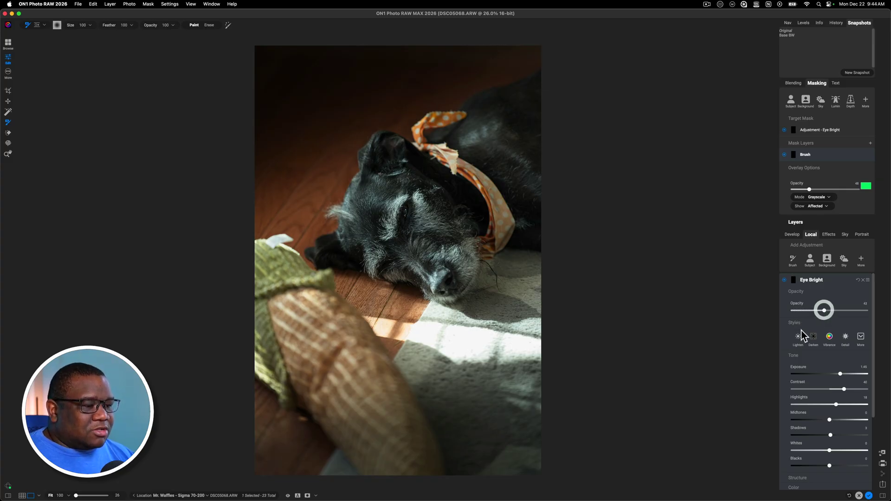
pyautogui.click(784, 280)
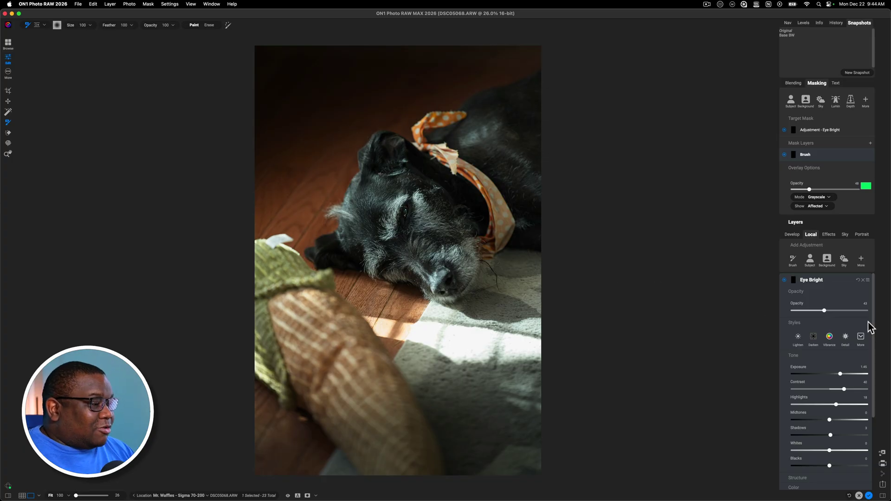
# - Add a Color Grading filter to the photo from the Effects filter browser
pyautogui.click(825, 277)
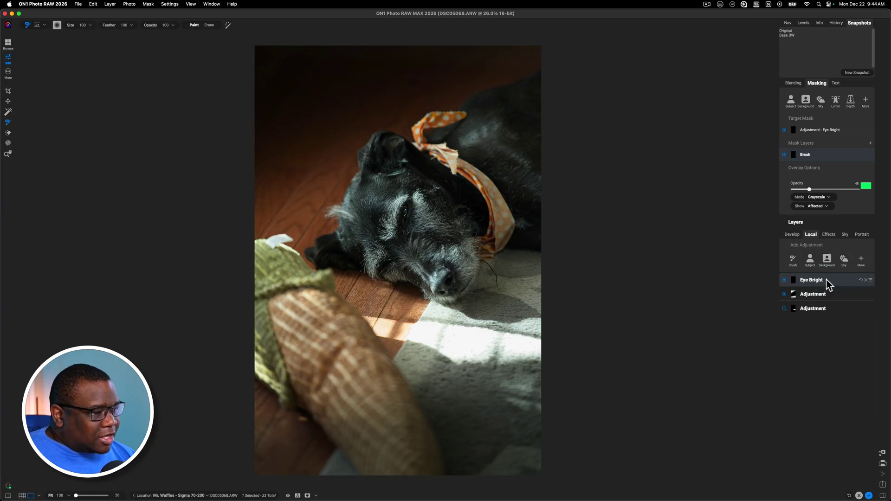
pyautogui.click(823, 236)
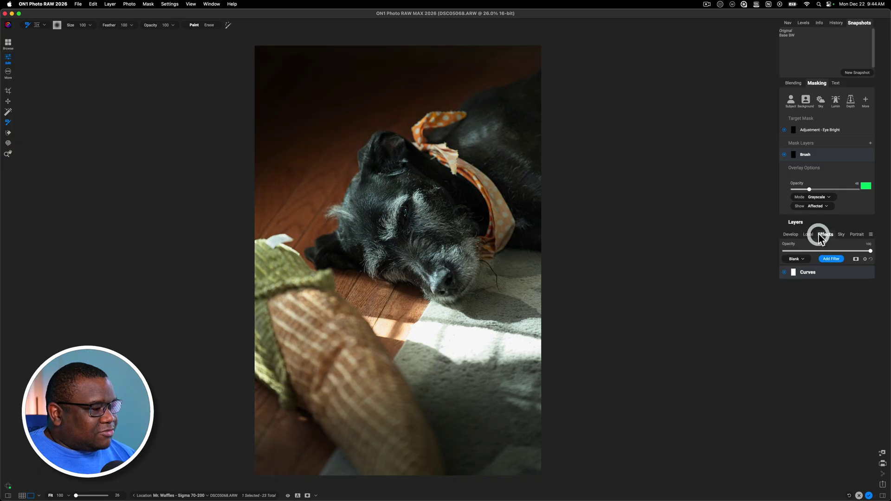
pyautogui.click(831, 260)
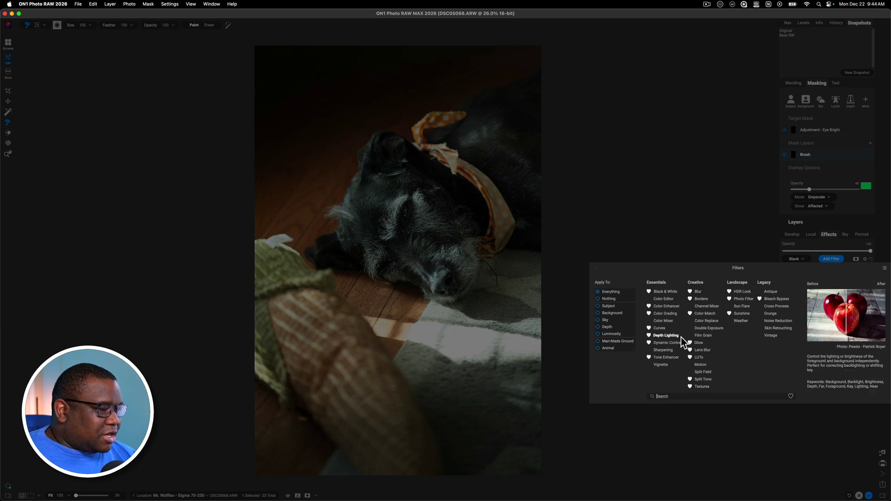
pyautogui.click(670, 314)
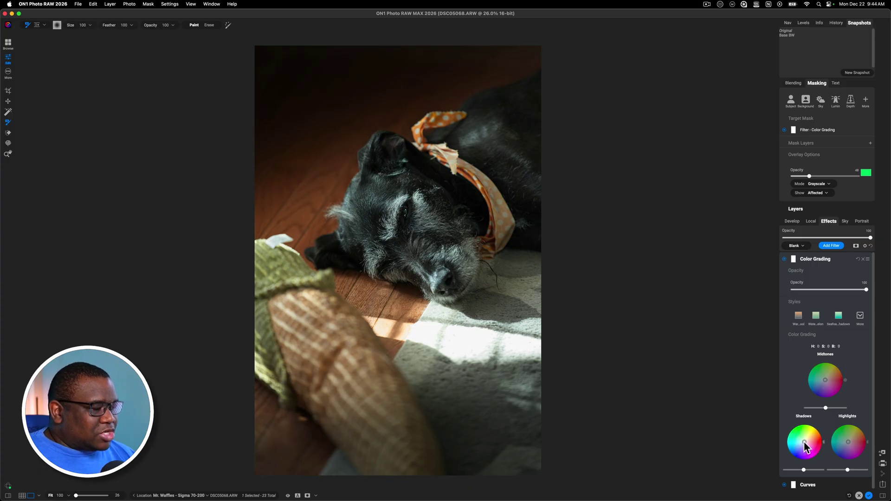
# - Tint the Color Grading shadows cool blue, easing the saturation slightly
pyautogui.moveTo(806, 447); pyautogui.dragTo(805, 449)
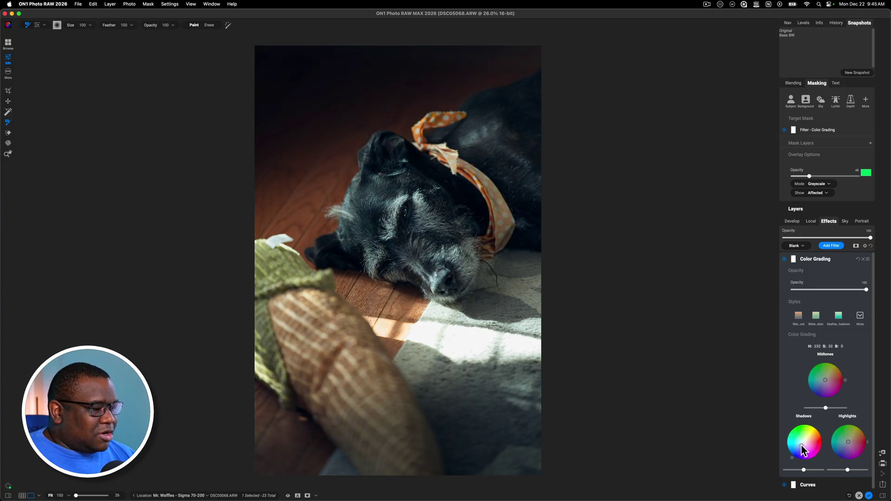
pyautogui.moveTo(804, 449); pyautogui.dragTo(806, 451)
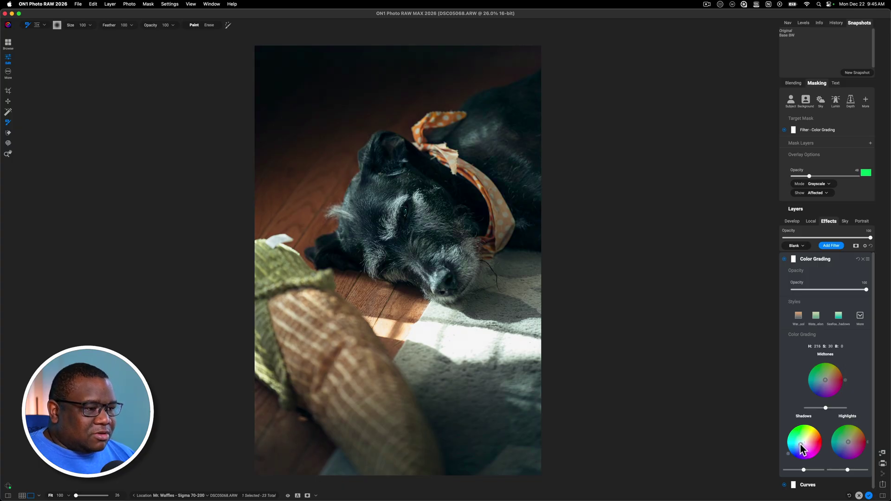
pyautogui.moveTo(800, 443); pyautogui.dragTo(794, 469)
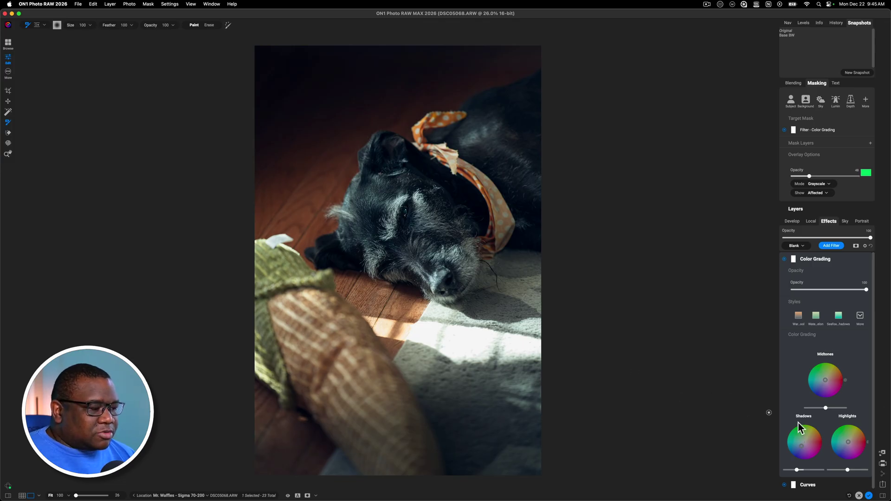
# - Warm the Color Grading highlights to a reddish-orange tint (hue 350, saturation 54)
pyautogui.click(853, 447)
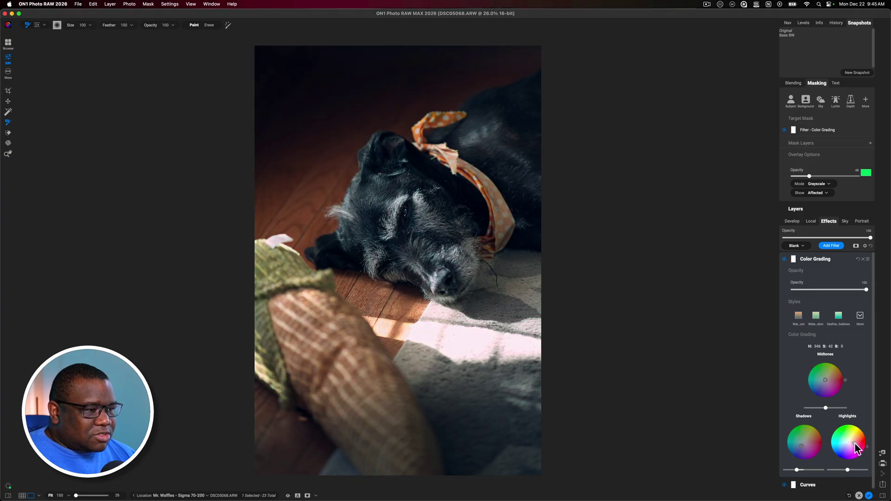
pyautogui.moveTo(856, 444); pyautogui.dragTo(855, 470)
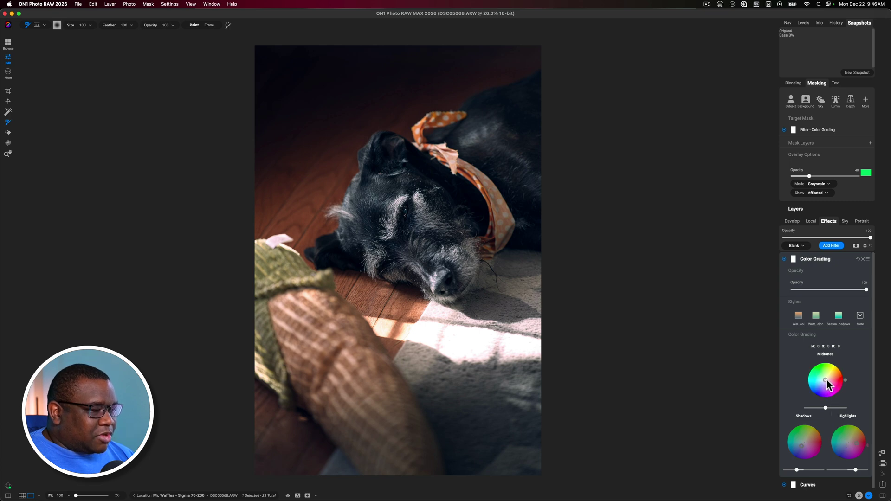
# - Tint the midtones violet (hue 270, saturation 56) and fine-tune their brightness while checking clipping
pyautogui.moveTo(827, 380)
pyautogui.mouseDown()
pyautogui.moveTo(833, 389)
pyautogui.moveTo(825, 389)
pyautogui.mouseUp()
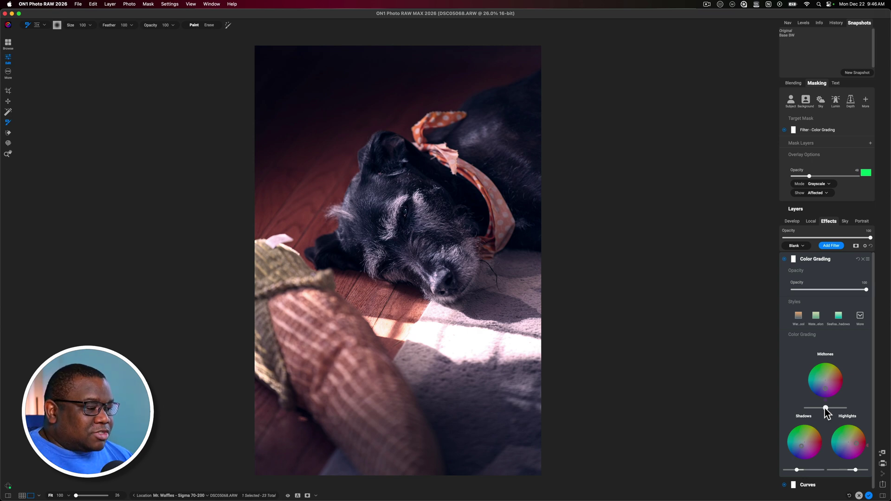
pyautogui.moveTo(826, 408)
pyautogui.mouseDown()
pyautogui.moveTo(850, 406)
pyautogui.moveTo(840, 406)
pyautogui.mouseUp()
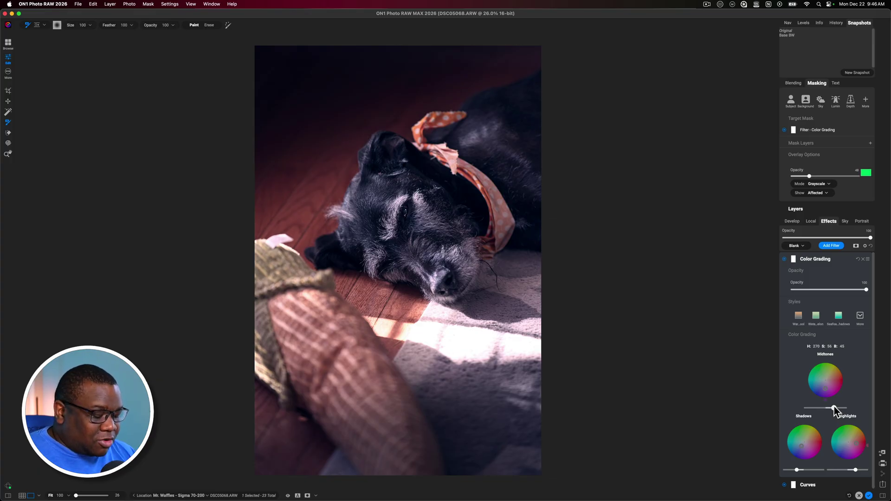
pyautogui.press('j')
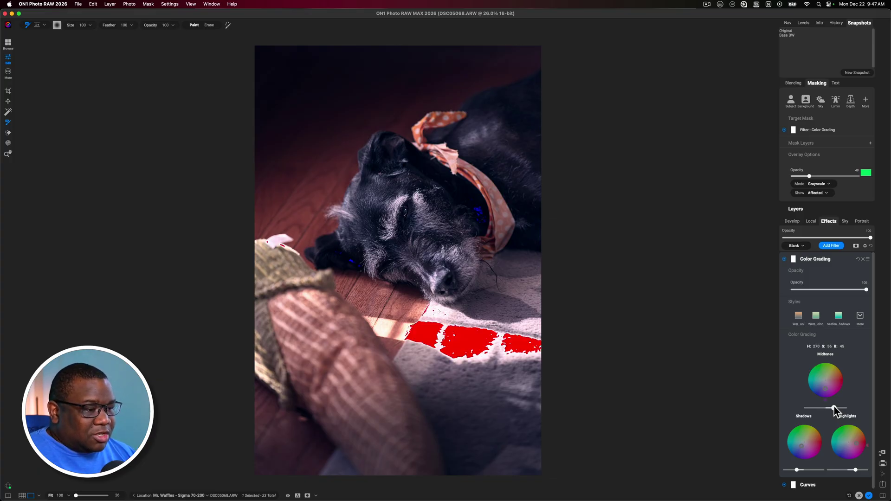
pyautogui.moveTo(834, 407)
pyautogui.mouseDown()
pyautogui.moveTo(796, 411)
pyautogui.moveTo(844, 408)
pyautogui.moveTo(831, 409)
pyautogui.mouseUp()
pyautogui.press('j')
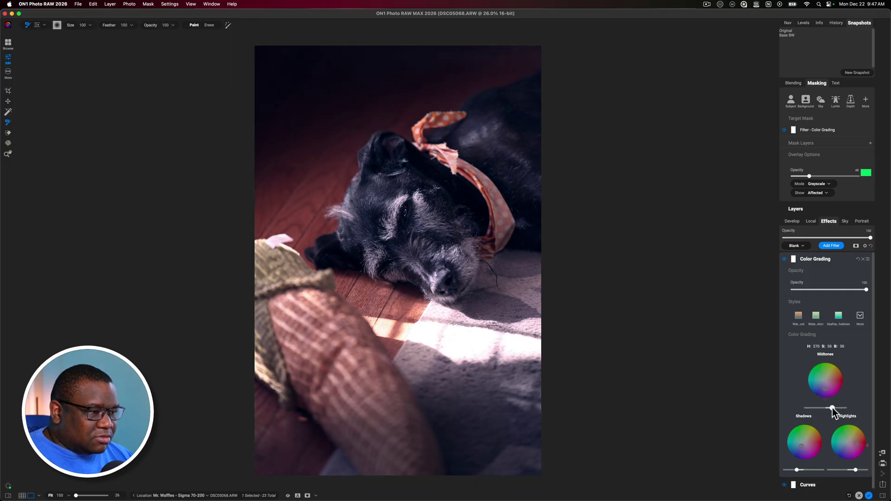
pyautogui.moveTo(833, 407); pyautogui.dragTo(833, 407)
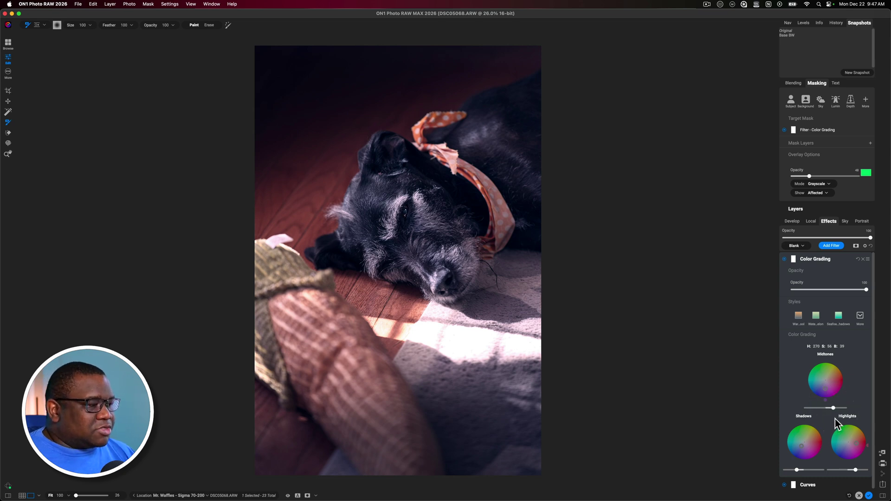
# - In Curves, drag the white point down so input 255 outputs about 239
pyautogui.click(837, 260)
pyautogui.click(819, 274)
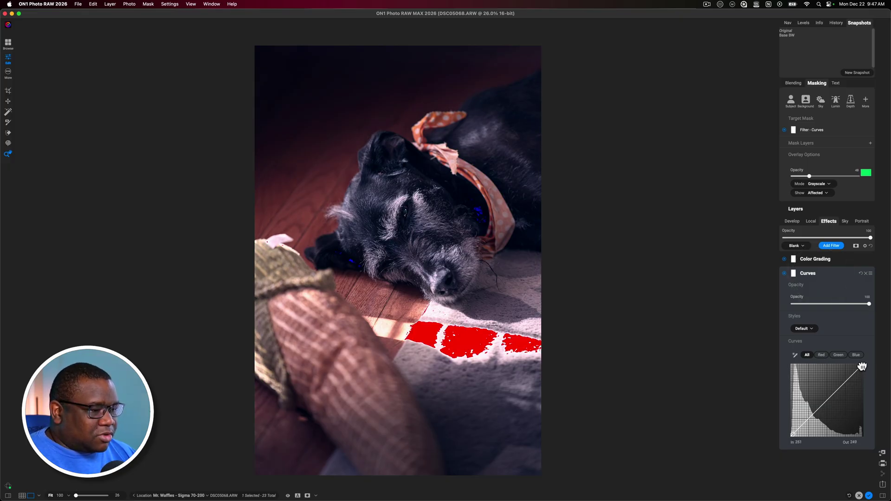
pyautogui.moveTo(862, 366)
pyautogui.mouseDown()
pyautogui.moveTo(871, 367)
pyautogui.moveTo(865, 360)
pyautogui.moveTo(869, 370)
pyautogui.mouseUp()
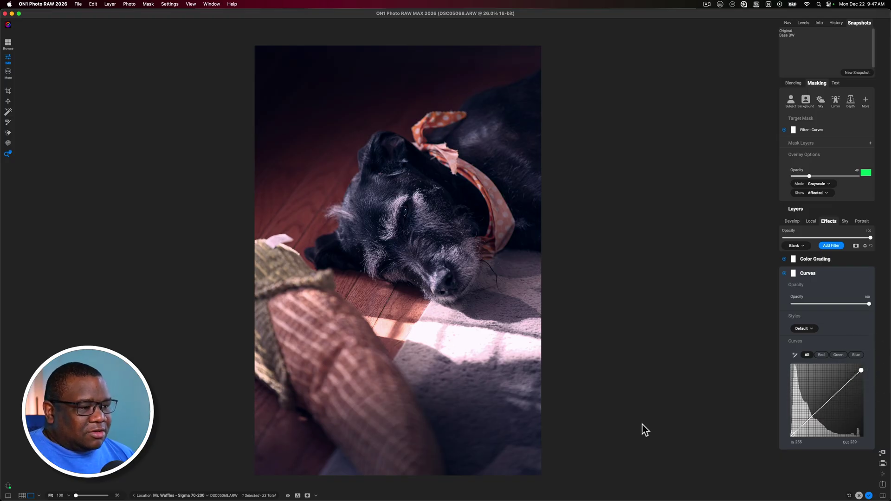
pyautogui.click(829, 274)
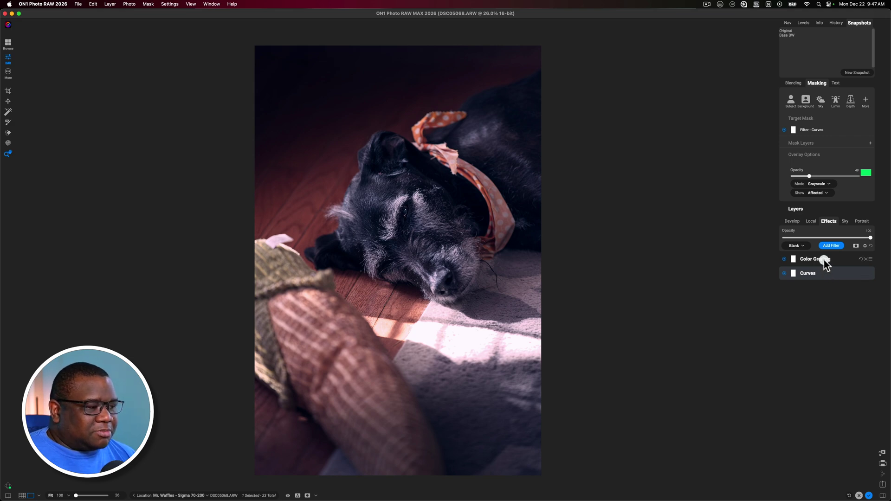
# - Fade the Color Grading filter to 0 opacity, raise it to about 42%, and compare on and off
pyautogui.click(824, 260)
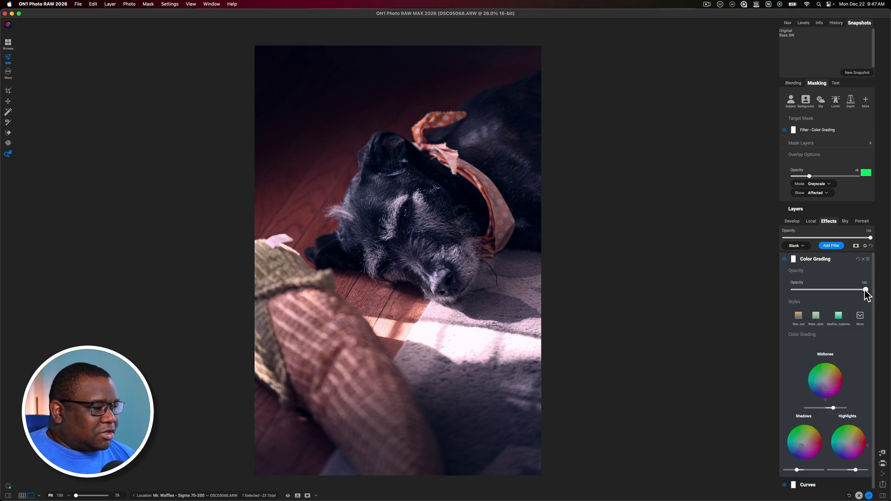
pyautogui.moveTo(865, 291); pyautogui.dragTo(780, 291)
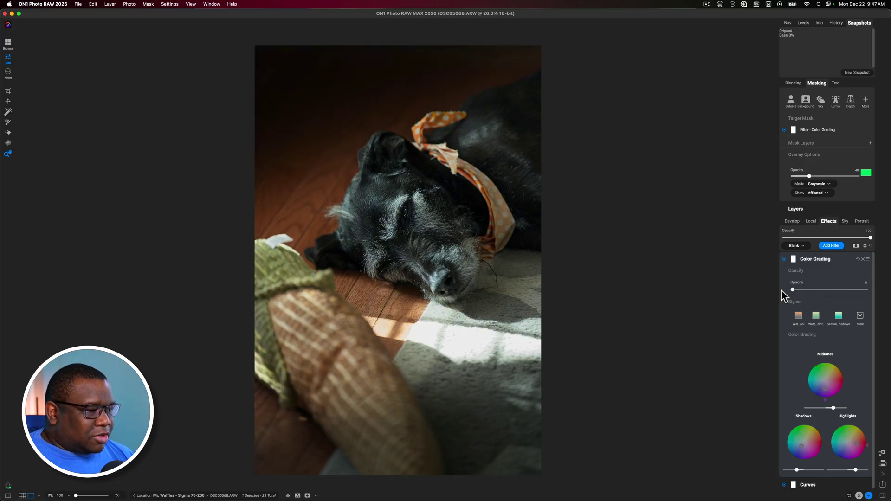
pyautogui.moveTo(807, 290); pyautogui.dragTo(838, 290)
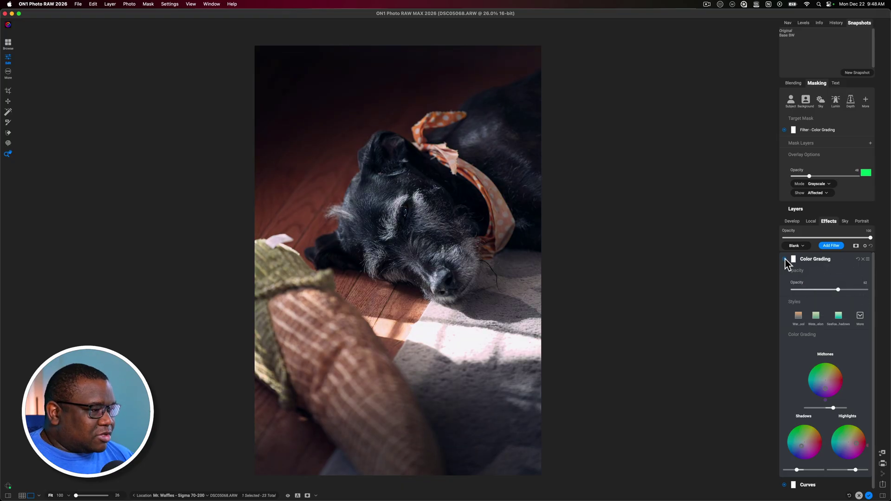
pyautogui.click(784, 259)
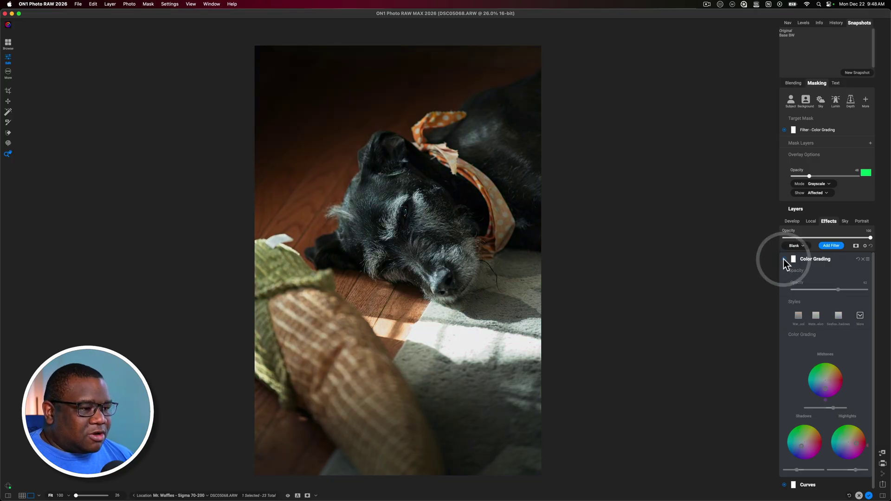
pyautogui.click(784, 259)
pyautogui.click(784, 259)
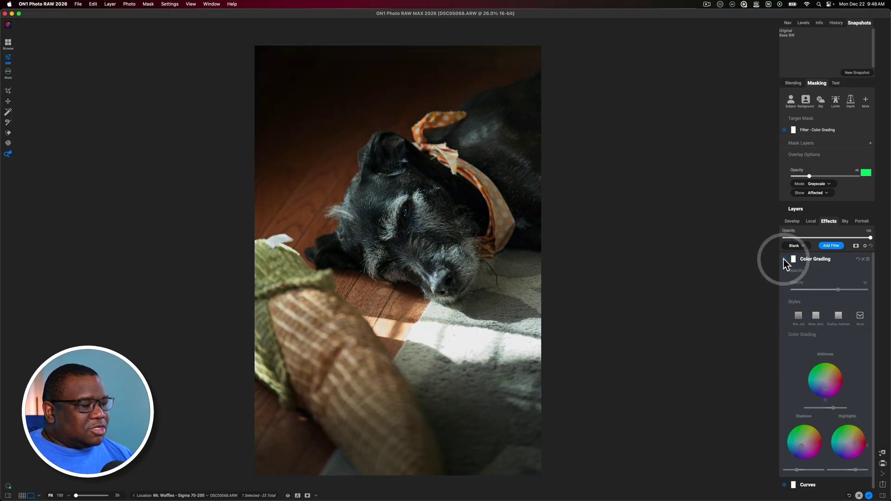
pyautogui.click(783, 259)
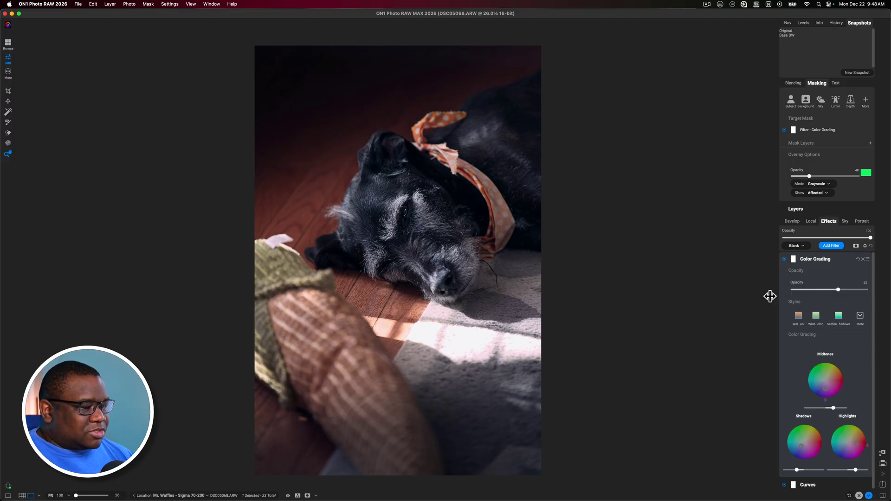
pyautogui.click(831, 260)
# - Add a Glow filter with amount around 16-18 and compare it on and off
pyautogui.click(827, 247)
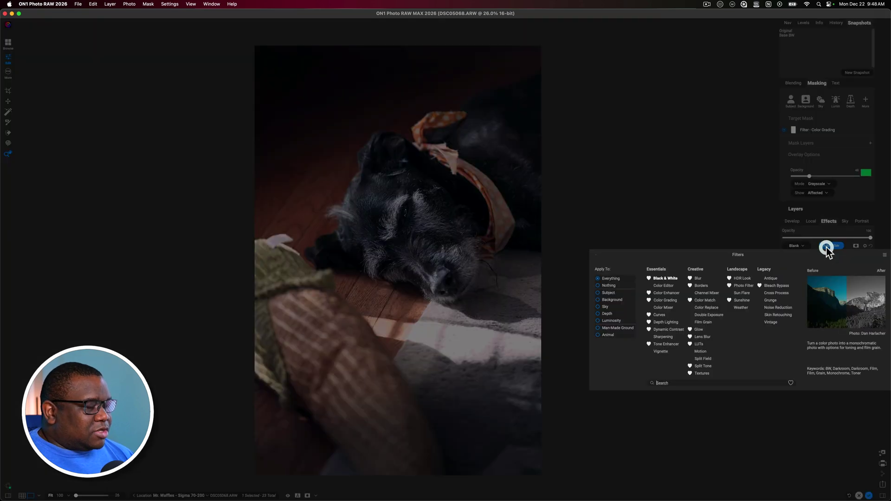
pyautogui.click(699, 330)
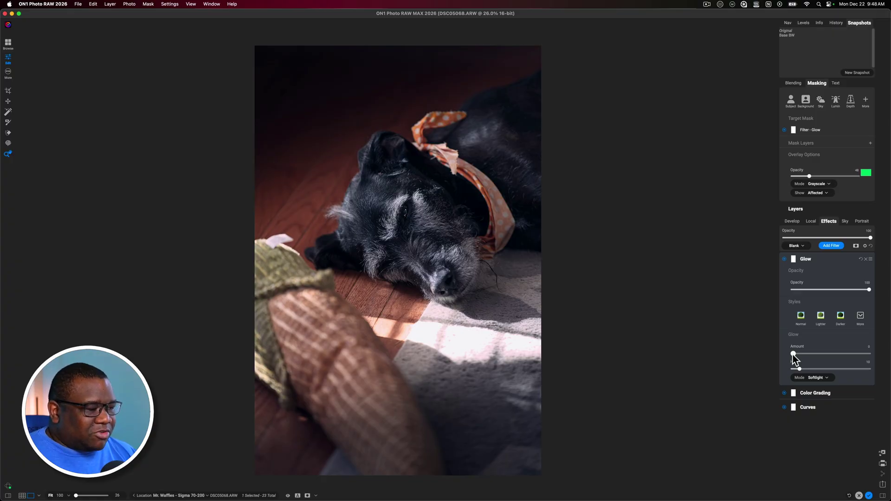
pyautogui.moveTo(792, 354); pyautogui.dragTo(805, 355)
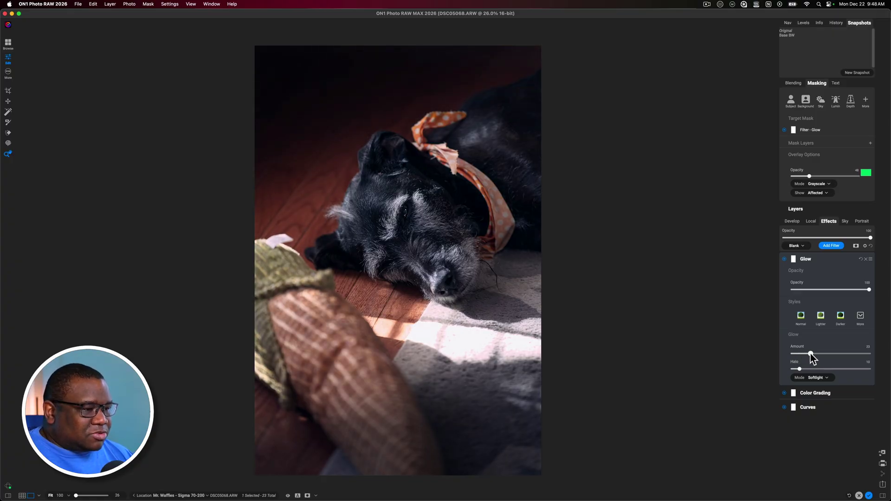
pyautogui.moveTo(811, 354)
pyautogui.mouseDown()
pyautogui.moveTo(834, 355)
pyautogui.moveTo(807, 353)
pyautogui.mouseUp()
pyautogui.click(784, 259)
pyautogui.click(785, 259)
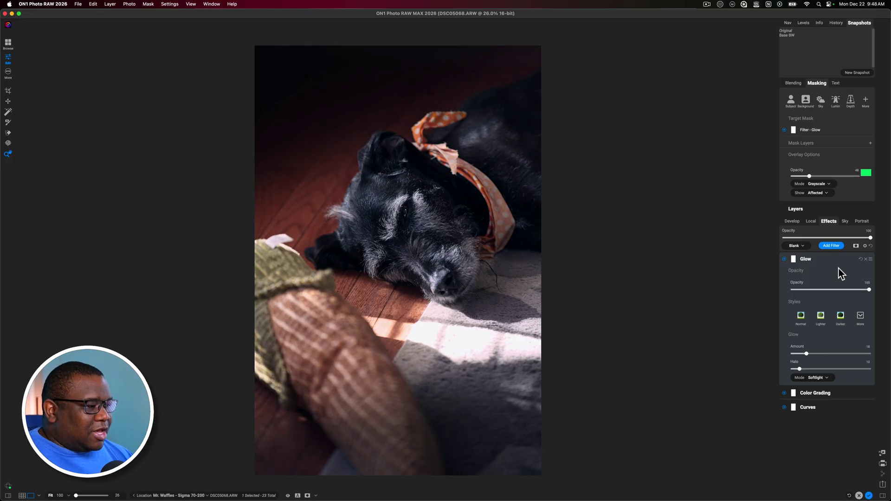
pyautogui.click(785, 259)
pyautogui.click(839, 259)
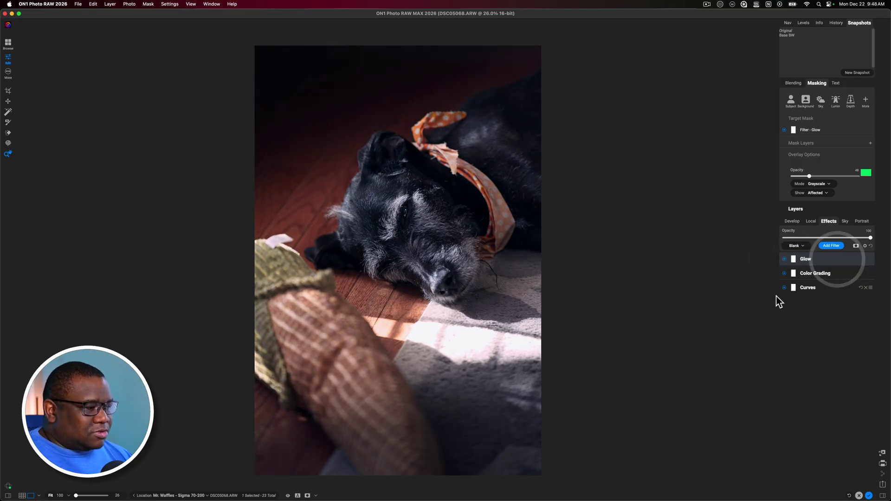
# - Add a Dynamic Contrast filter from the Filters browser
pyautogui.click(833, 245)
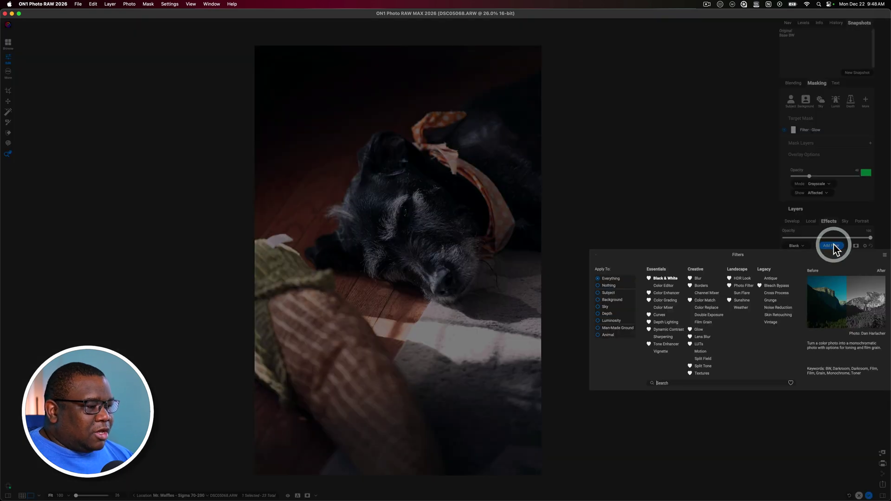
pyautogui.click(673, 329)
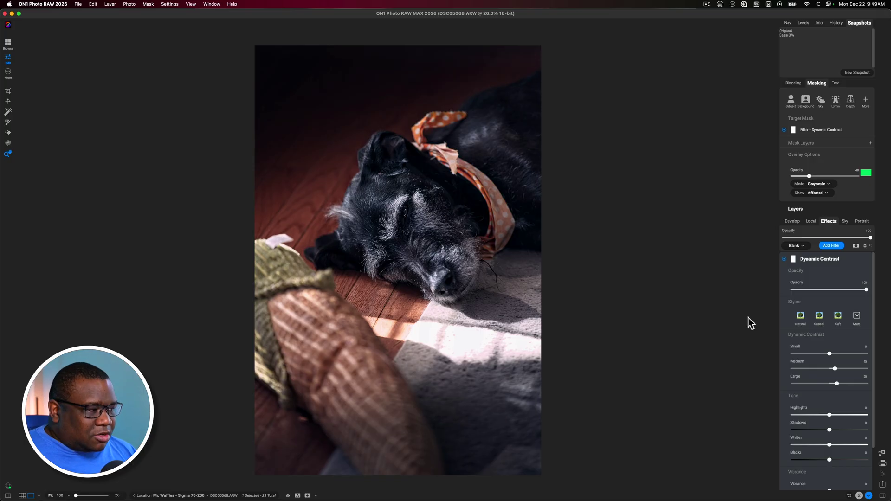
# - Start a new Quick Mask AI local adjustment layer
pyautogui.click(808, 222)
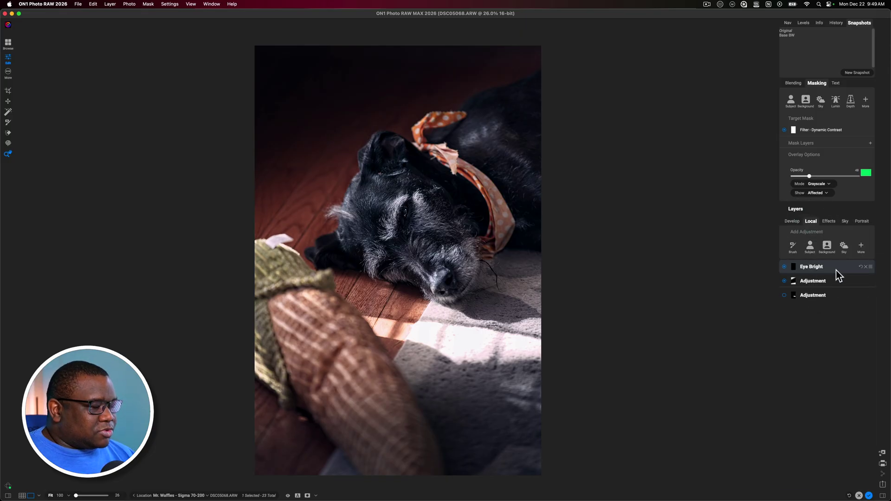
pyautogui.click(861, 247)
pyautogui.moveTo(869, 302)
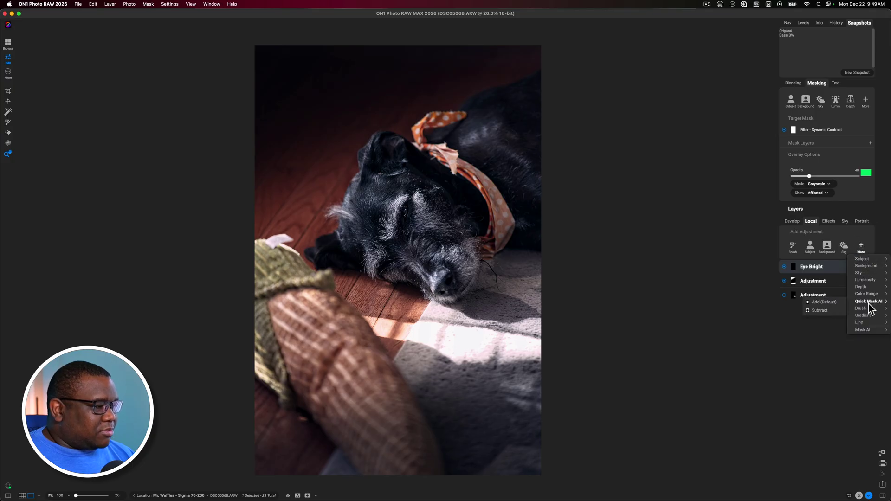
pyautogui.click(831, 304)
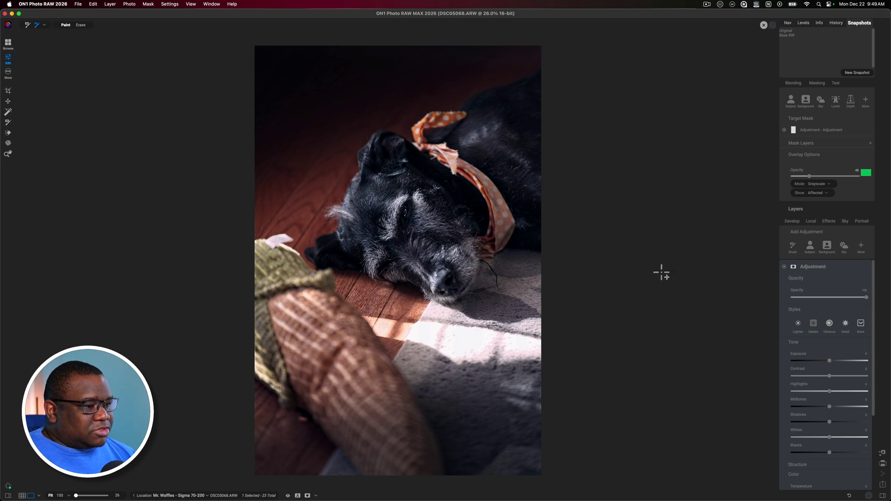
# - Mark the dog's head, body and fur by the blanket, then apply the AI mask
pyautogui.click(416, 206)
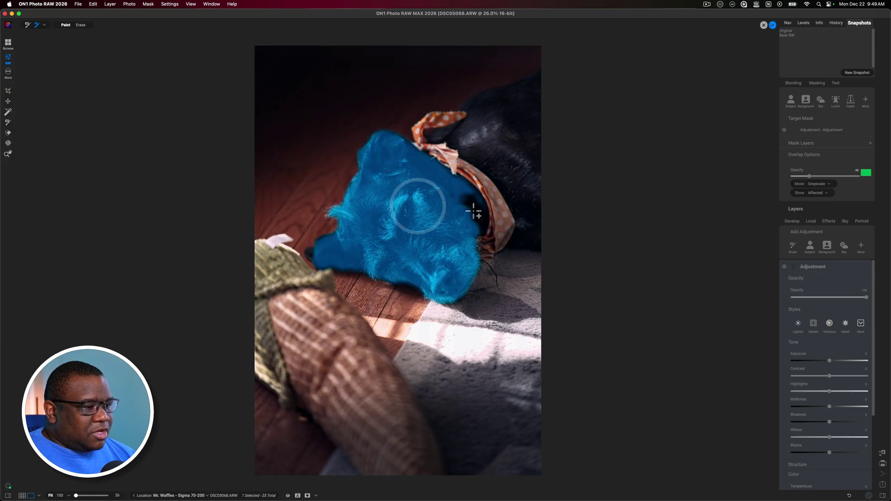
pyautogui.click(473, 211)
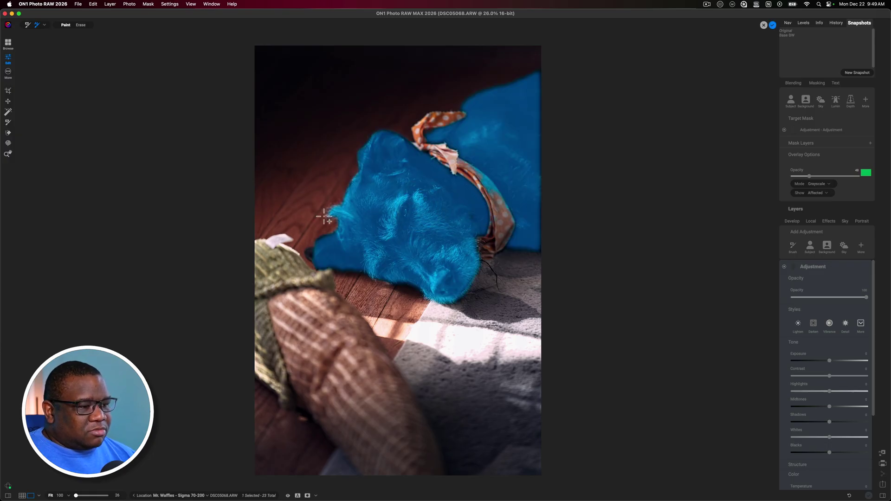
pyautogui.click(312, 255)
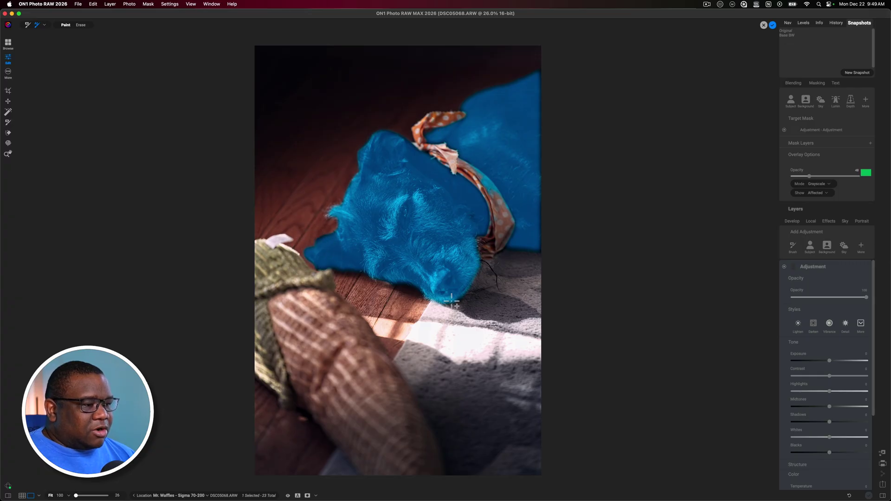
pyautogui.click(772, 25)
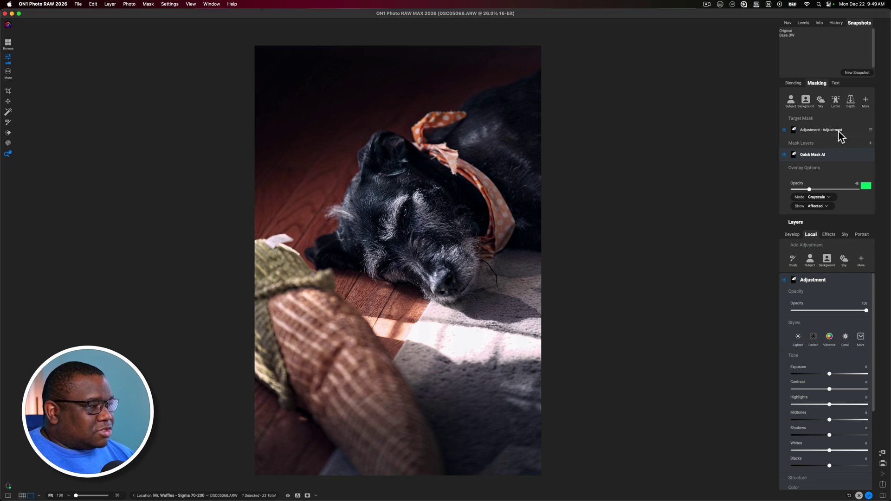
# - Copy the adjustment's dog mask and toggle the adjustment's visibility to compare
pyautogui.click(871, 132)
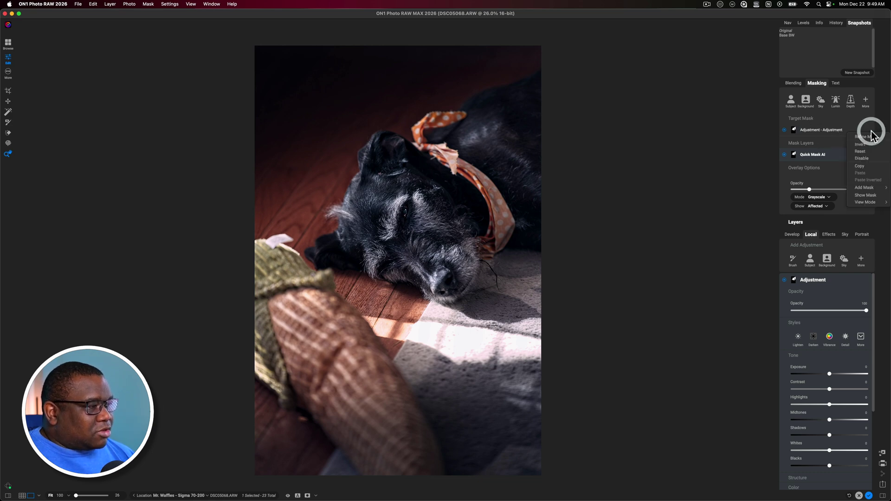
pyautogui.click(860, 166)
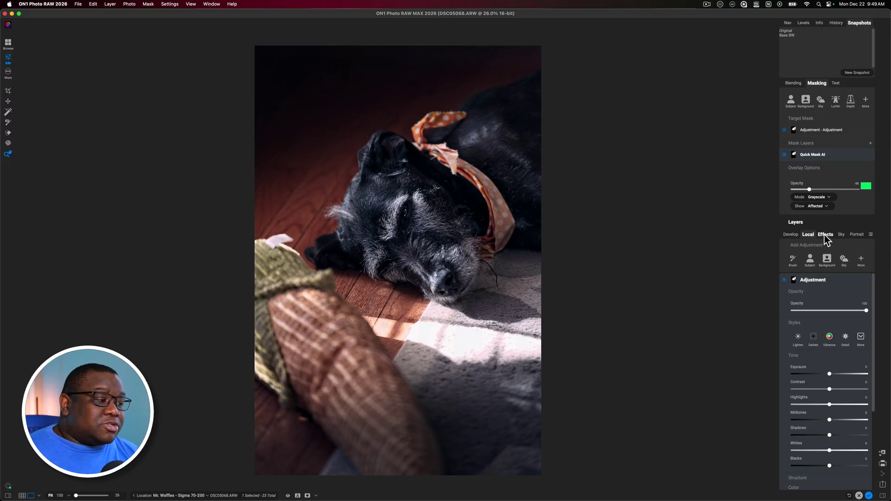
pyautogui.click(784, 280)
pyautogui.click(785, 281)
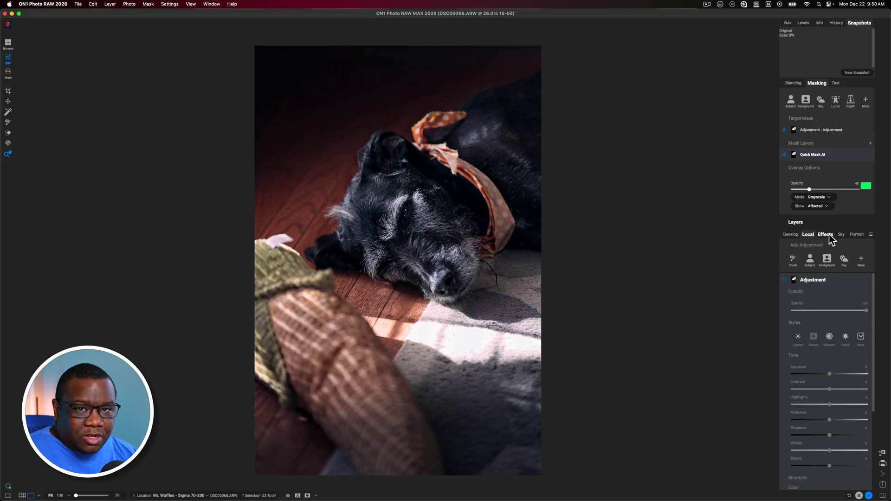
# - Target the Dynamic Contrast effect's mask and try pasting the dog mask from the mask menu
pyautogui.click(829, 235)
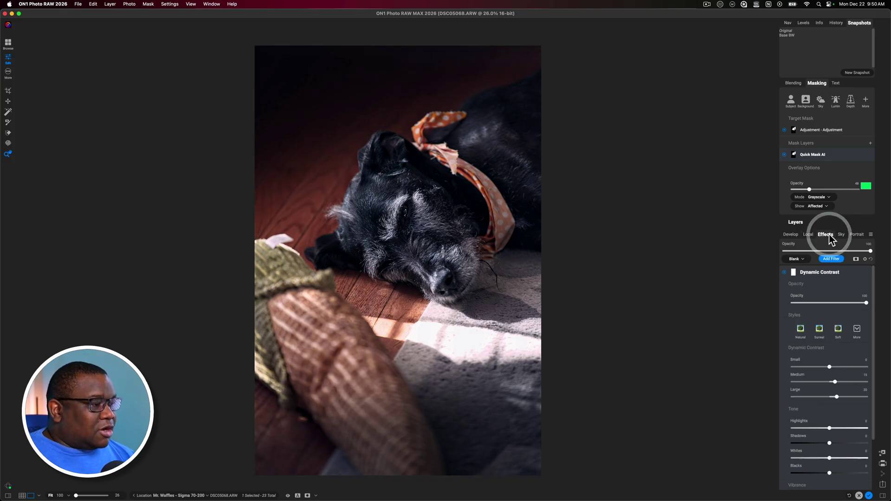
pyautogui.click(794, 273)
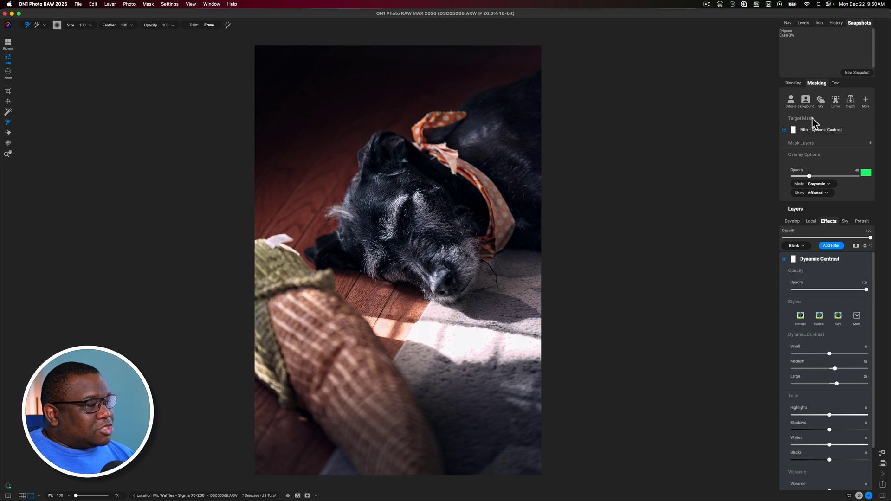
pyautogui.click(869, 135)
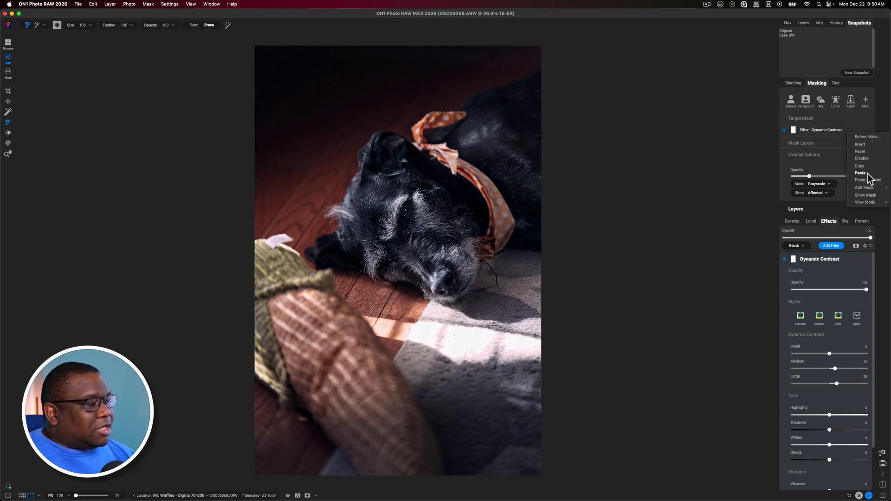
pyautogui.click(844, 125)
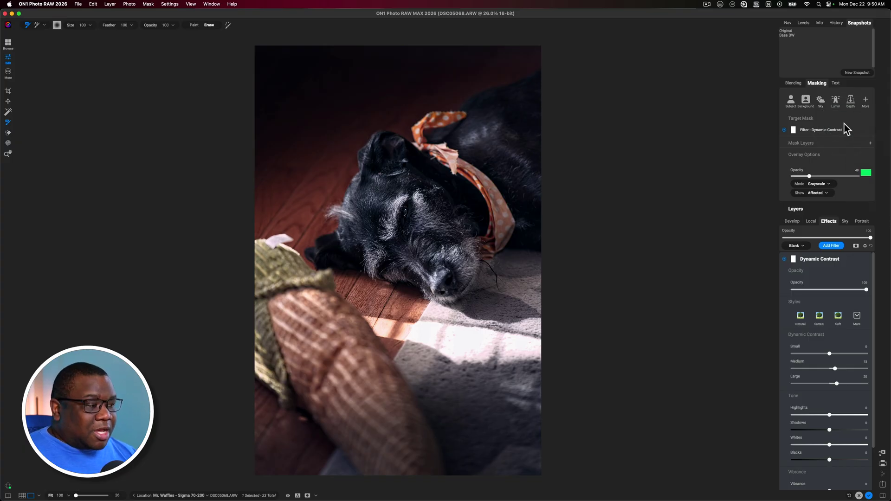
# - Paste the dog mask onto Dynamic Contrast and check it in black-and-white mask view
pyautogui.click(793, 259)
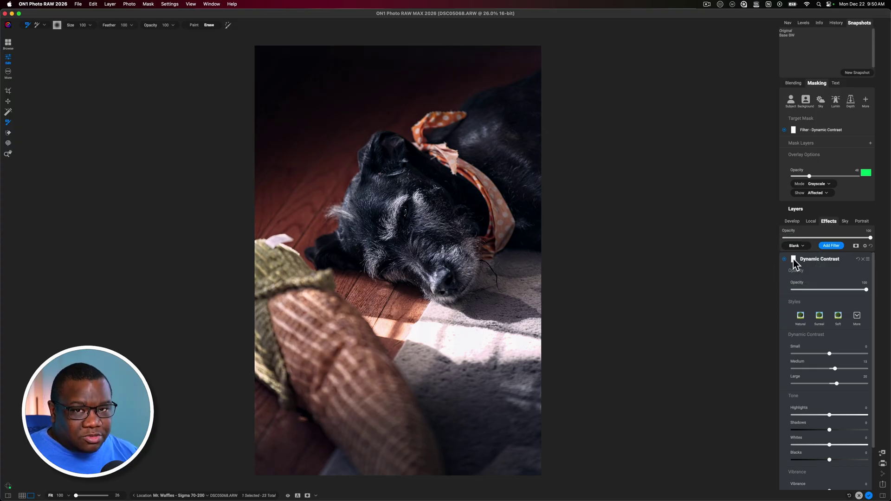
pyautogui.rightClick(793, 259)
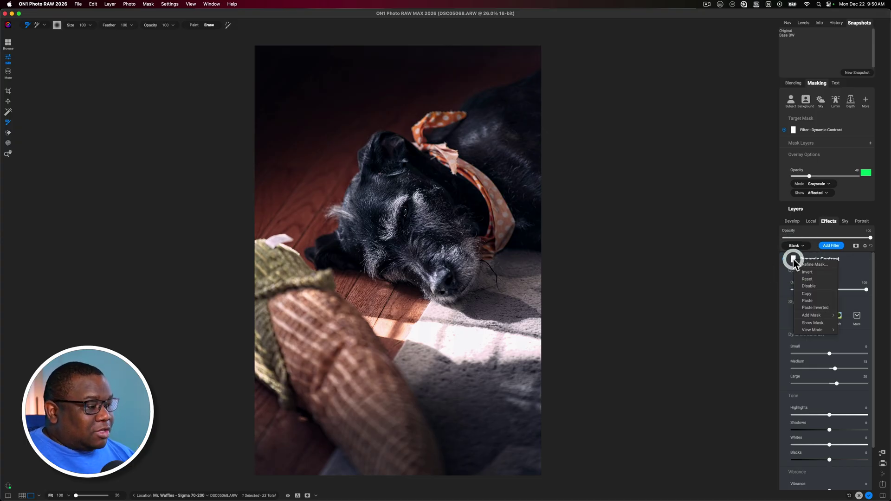
pyautogui.click(807, 302)
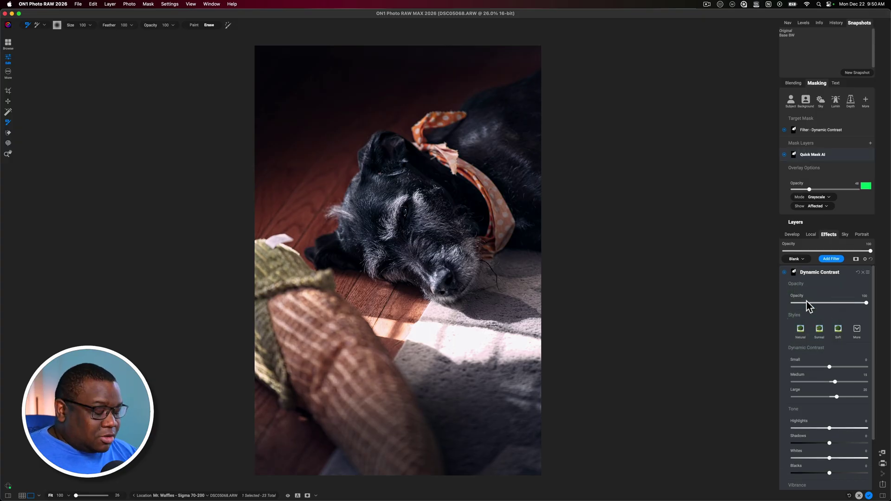
pyautogui.press('super+m')
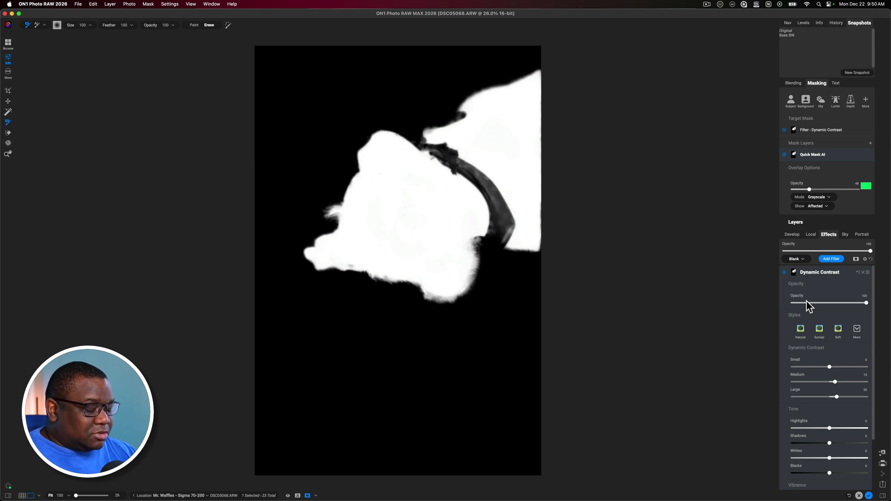
pyautogui.press('super+m')
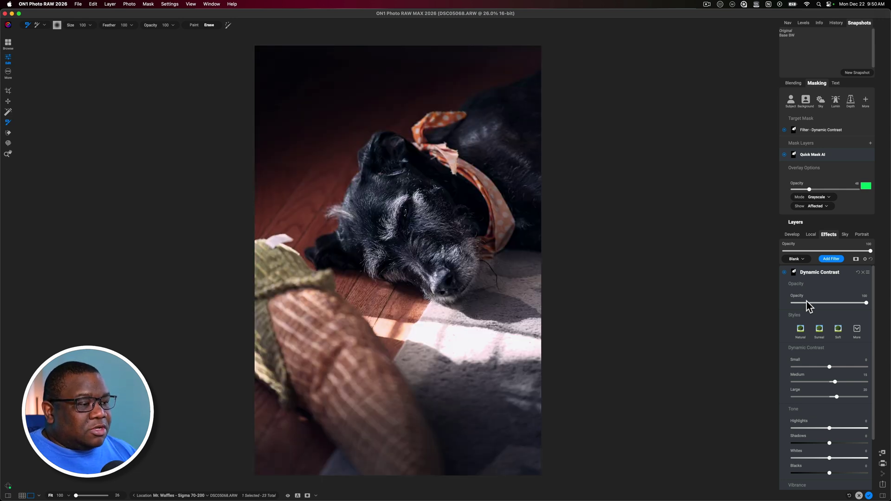